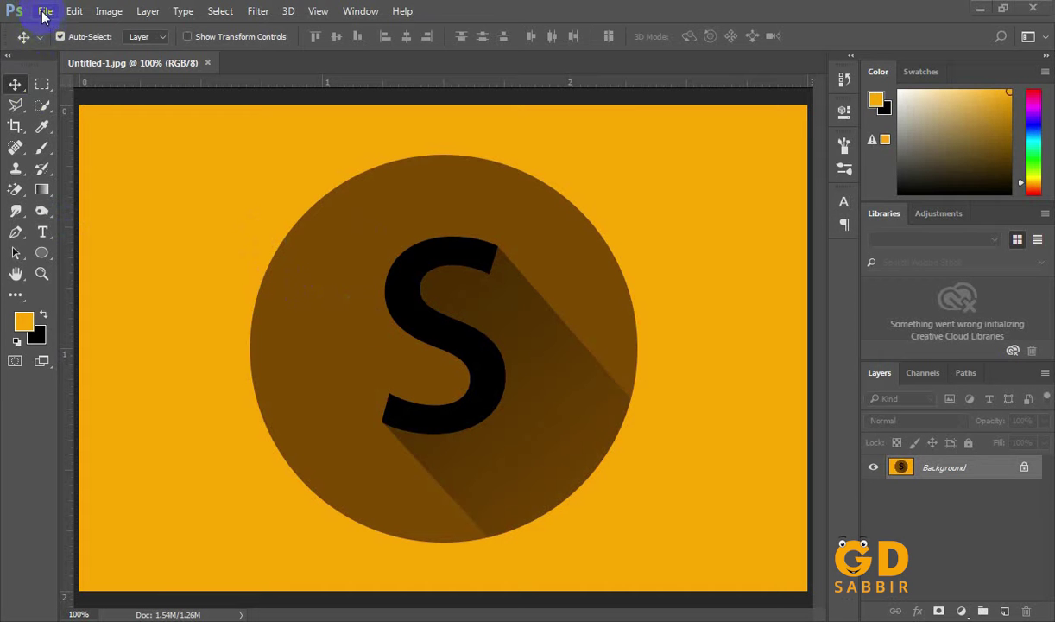
Step: Open the reference S long-shadow logo, Untitled-1.jpg, from the desktop in Photoshop
click(978, 12)
right_click(623, 205)
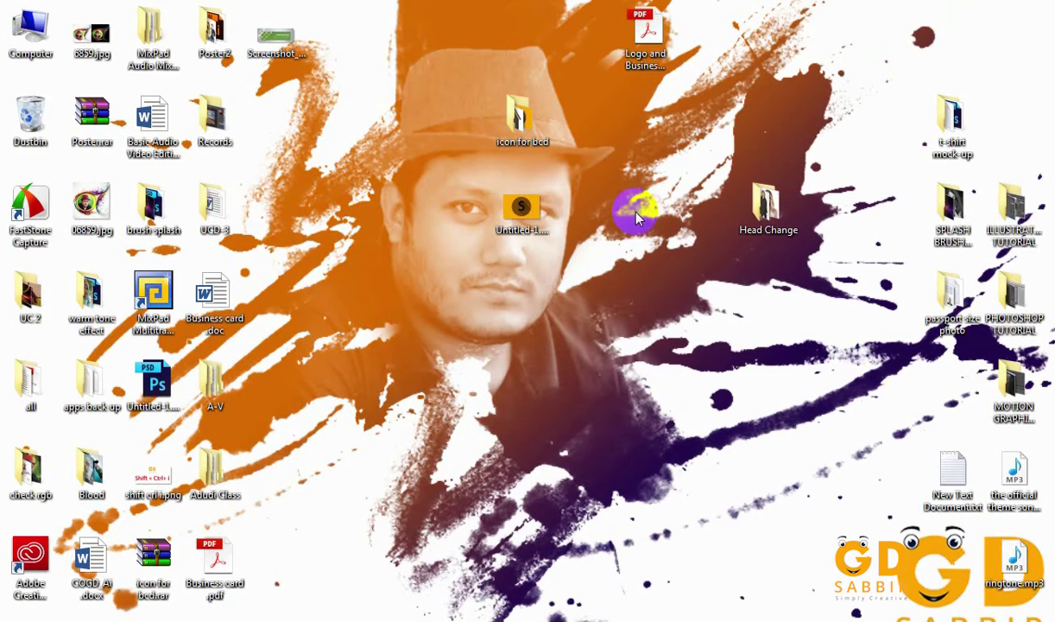
click(656, 276)
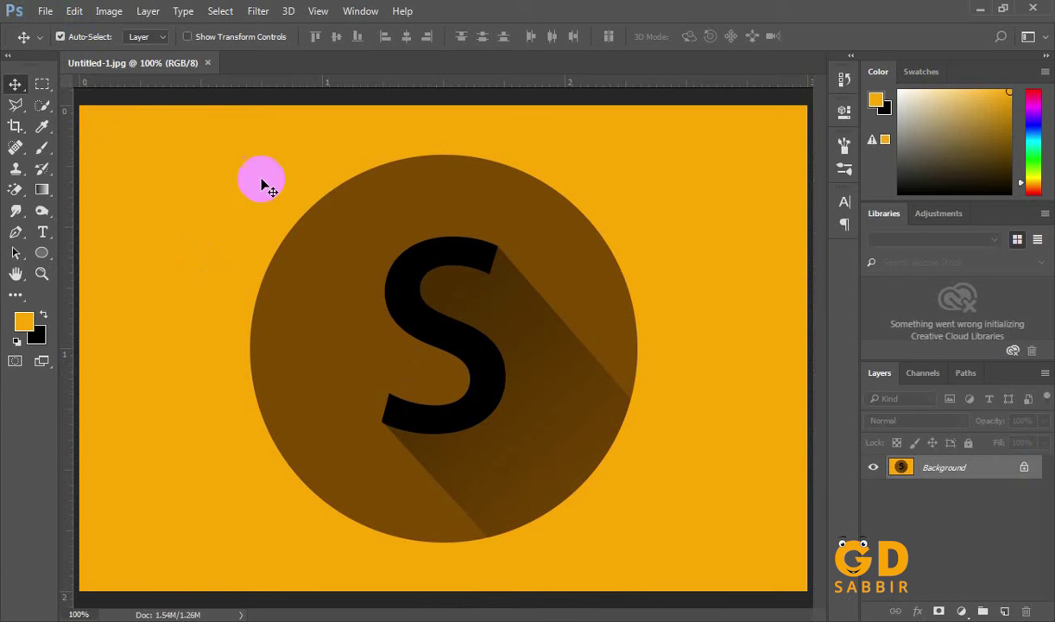
click(388, 307)
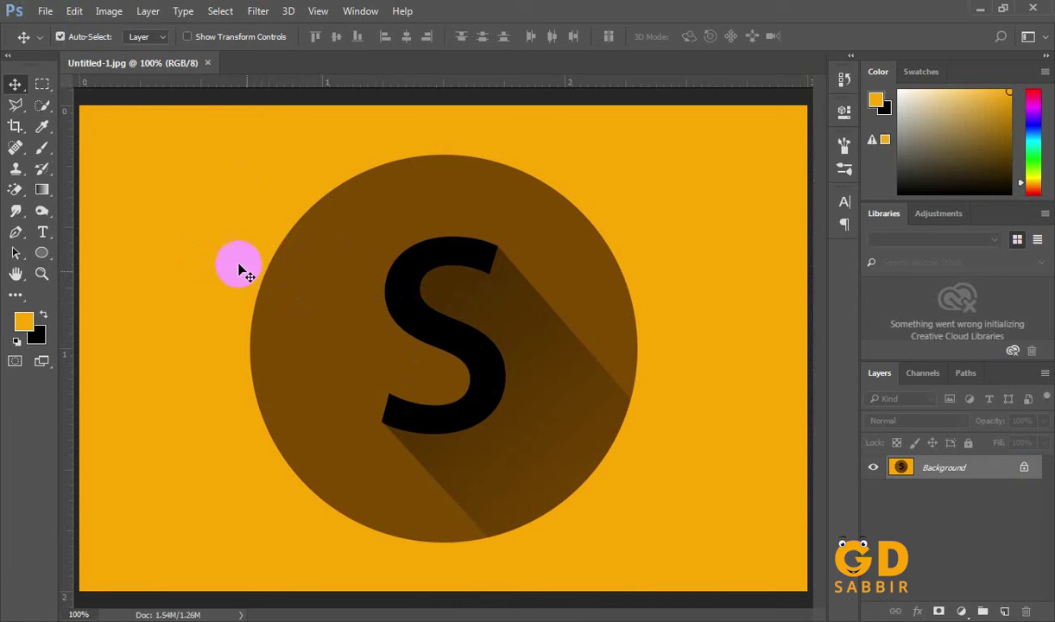
Step: Create a new document from the Photo tab's Landscape 2x3 preset (3 × 2 in, 300 ppi)
click(45, 12)
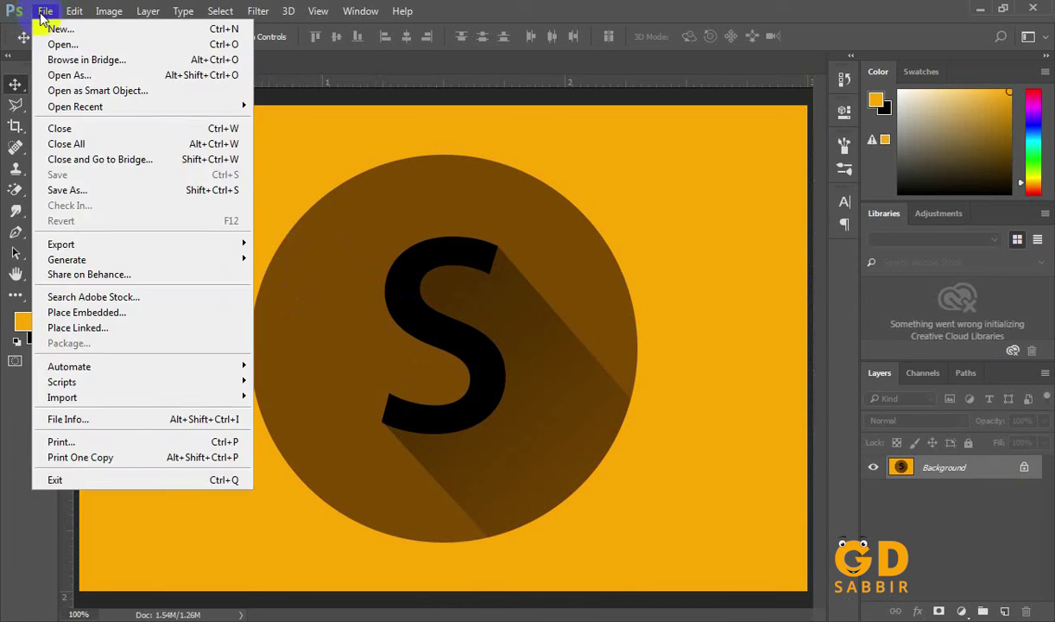
click(52, 31)
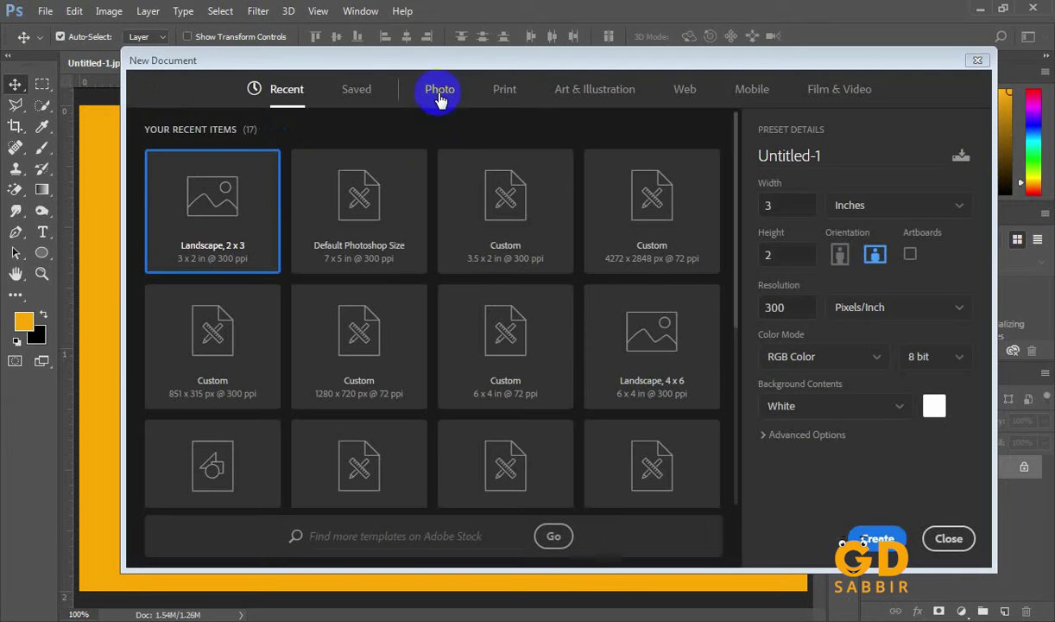
click(439, 95)
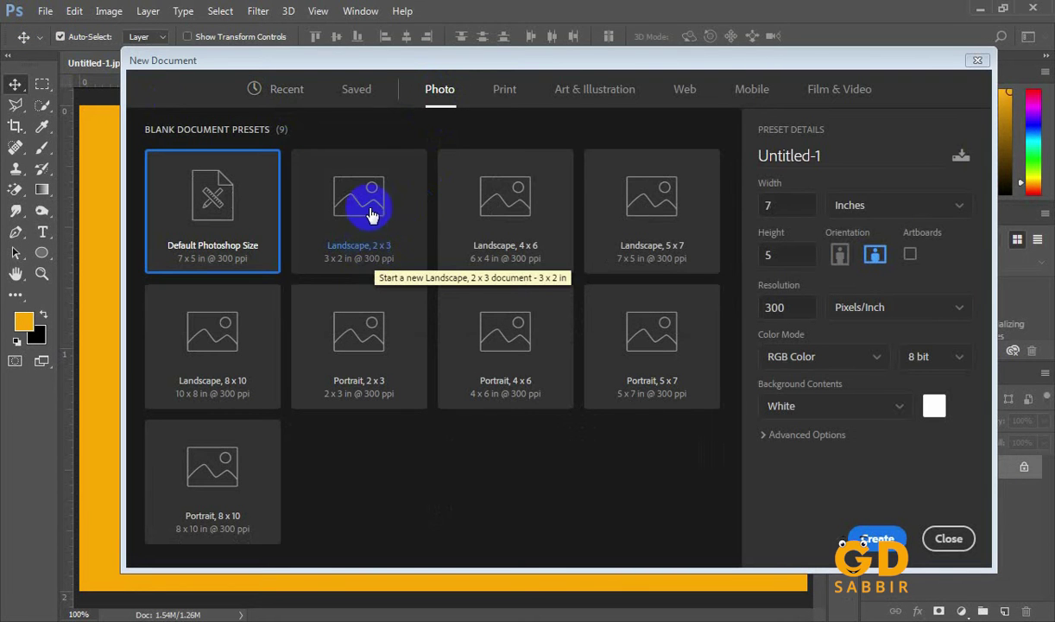
click(384, 253)
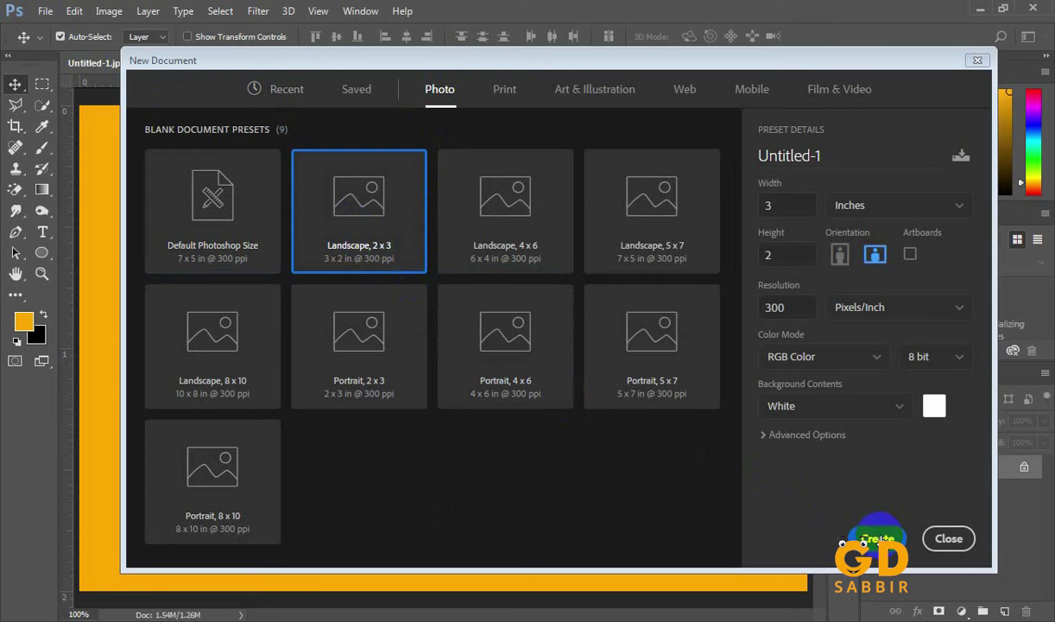
click(878, 540)
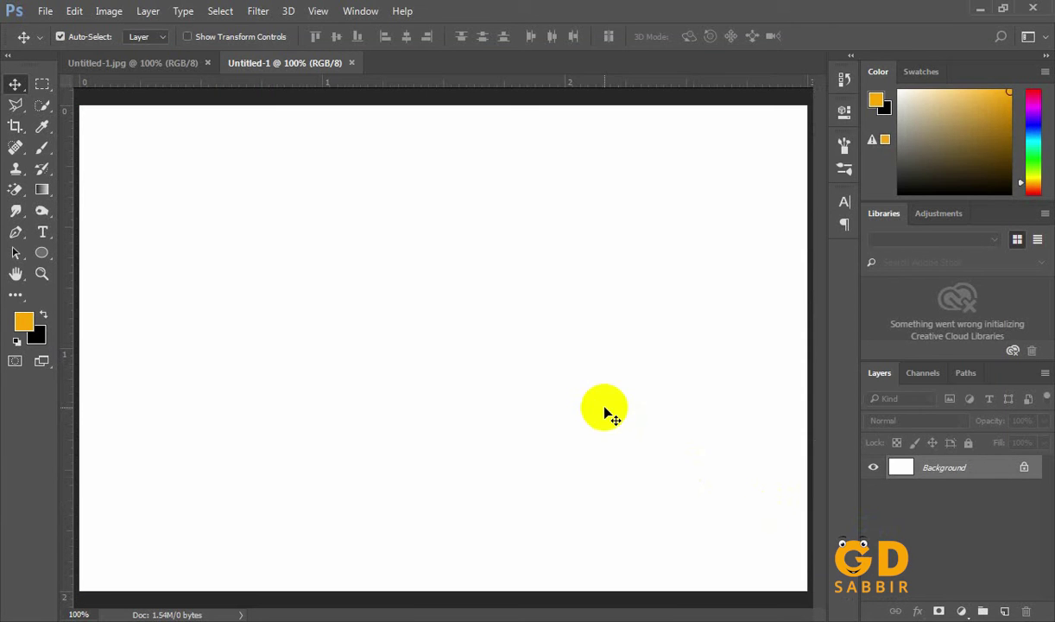
Step: Add Layer 1 above the Background and paint-bucket the whole canvas orange
key(ctrl+minus)
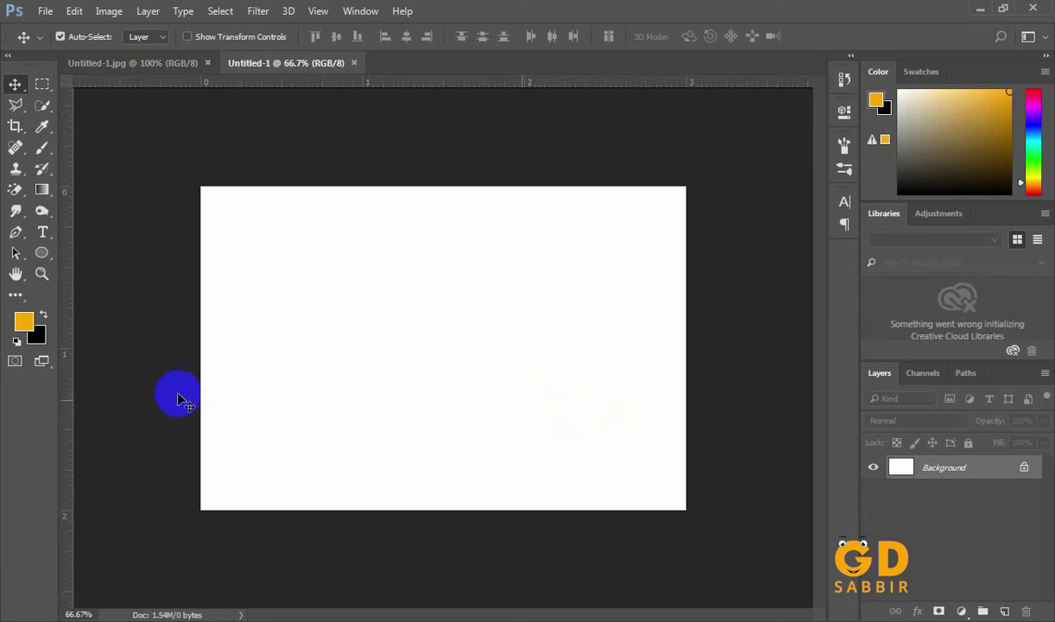
click(43, 187)
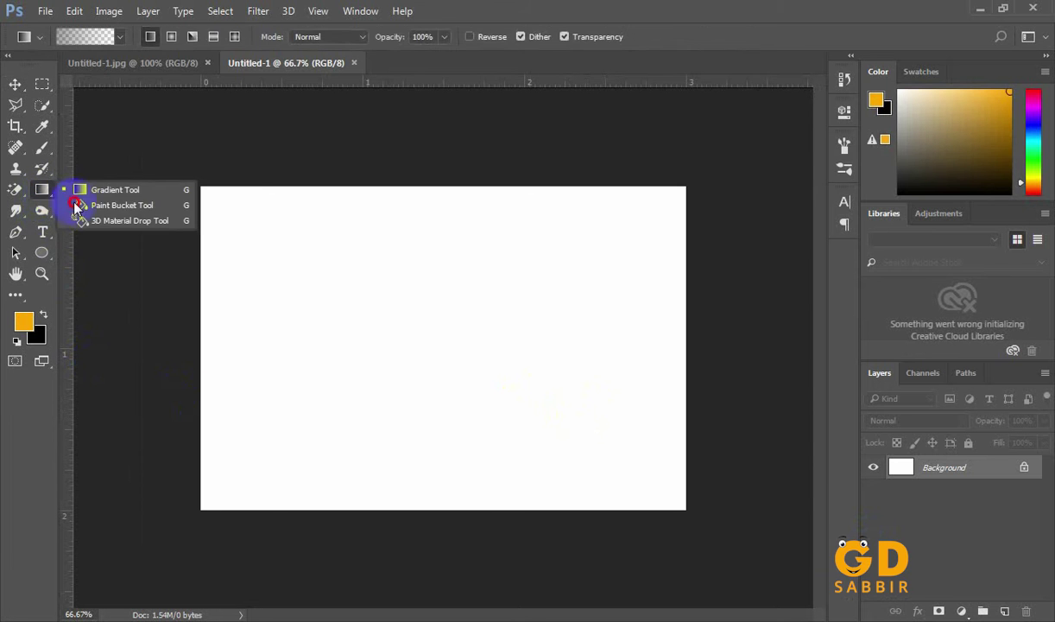
click(121, 206)
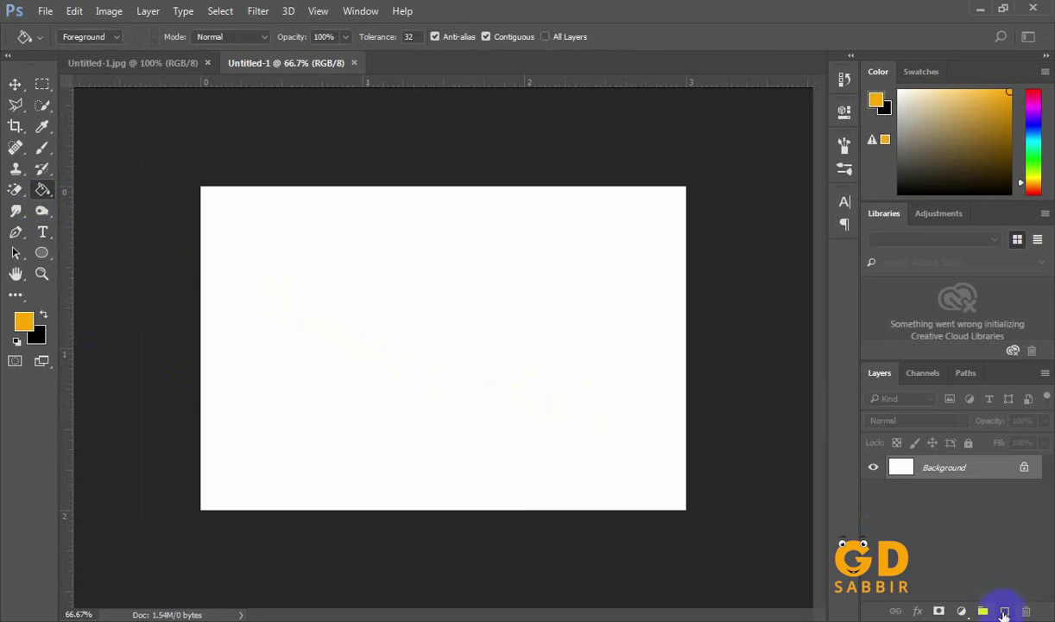
click(1004, 610)
click(490, 347)
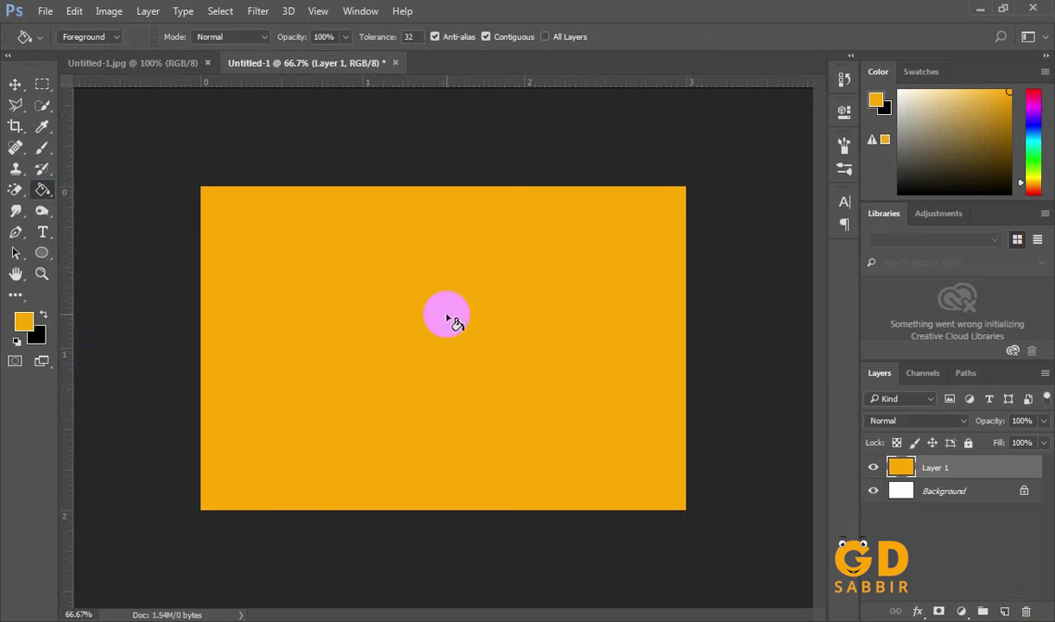
click(17, 85)
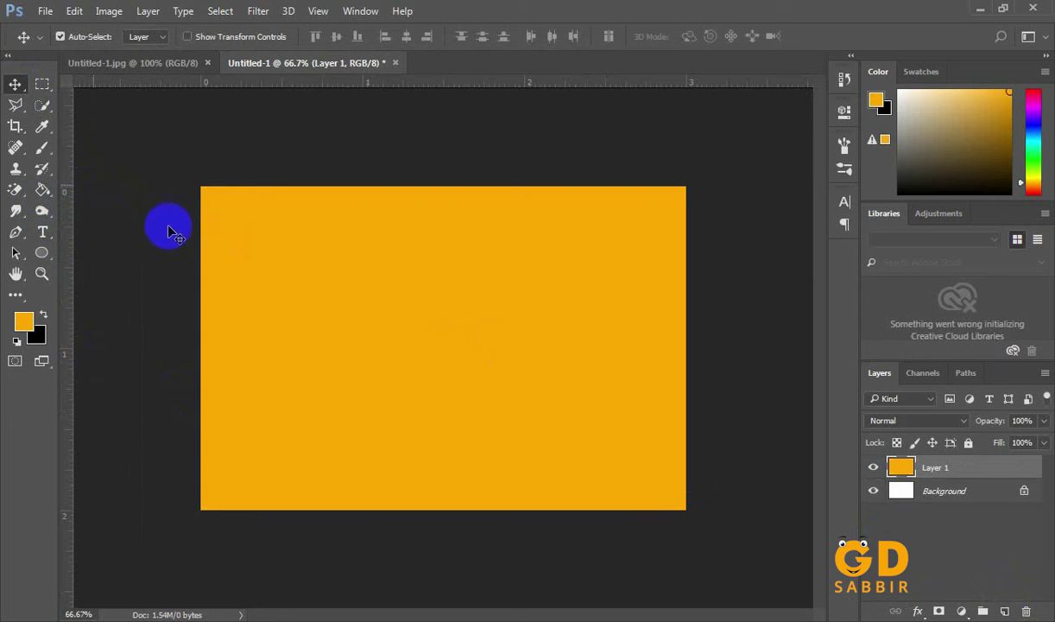
Step: Type a black 60 pt Myriad Pro Semibold 'S' and nudge it about 40 px lower
click(44, 233)
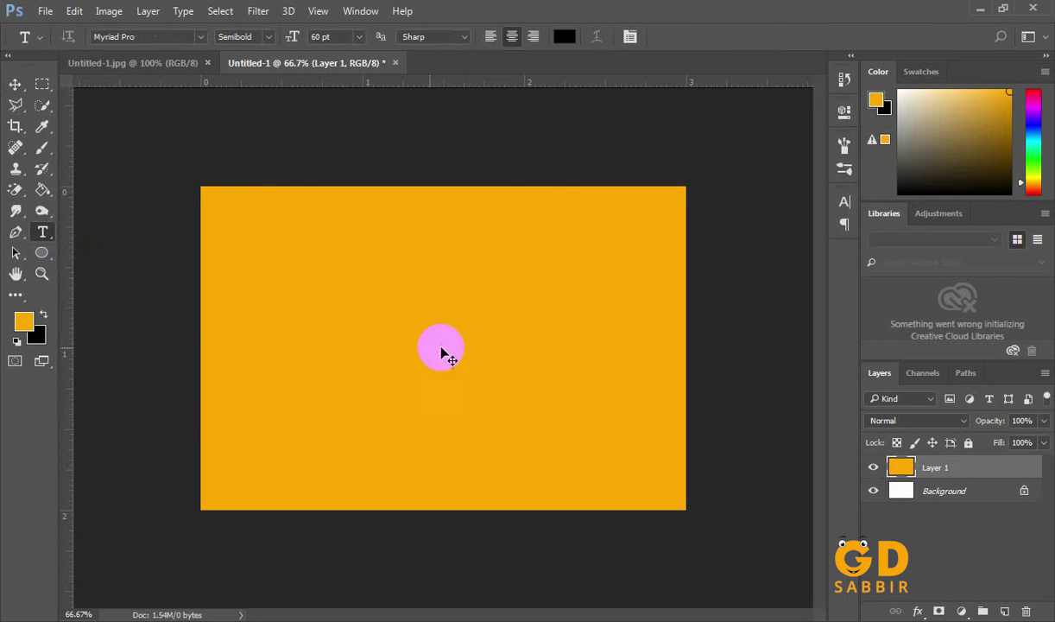
click(430, 346)
text(S)
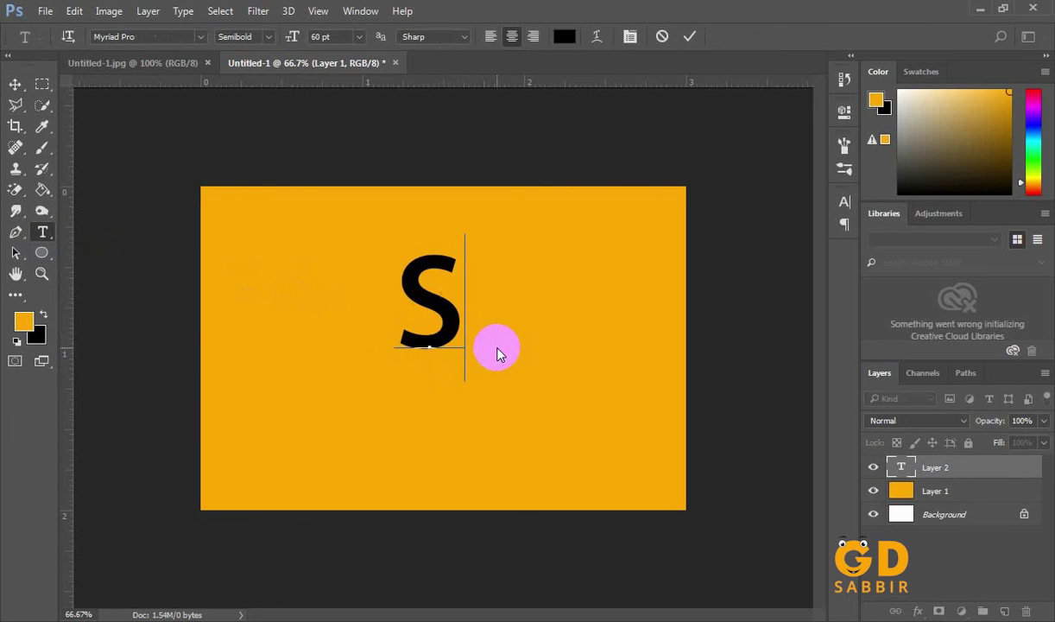
click(15, 85)
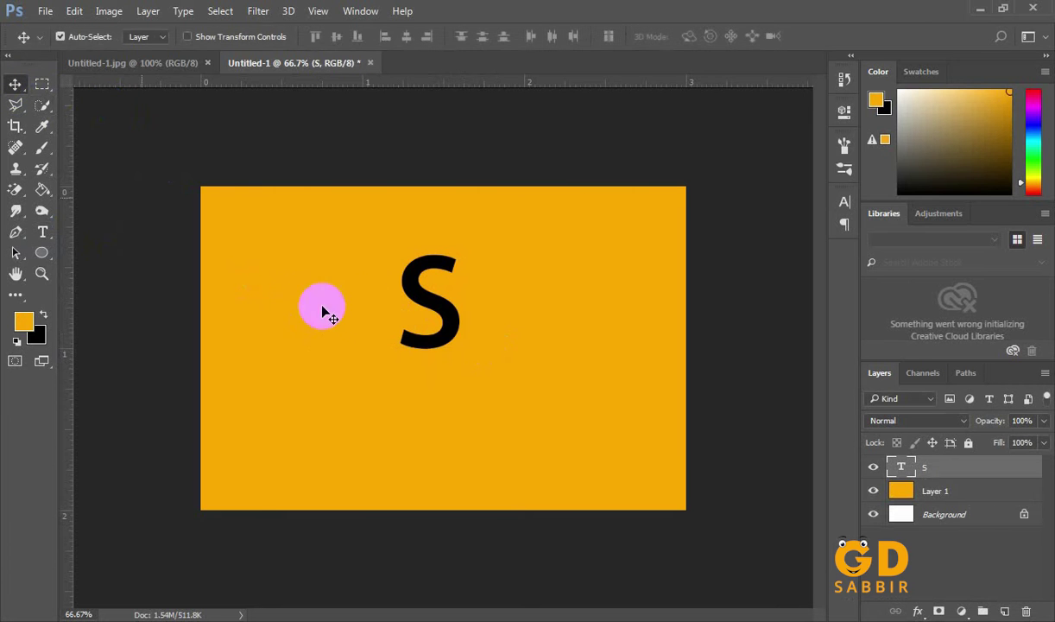
drag(407, 288, 415, 325)
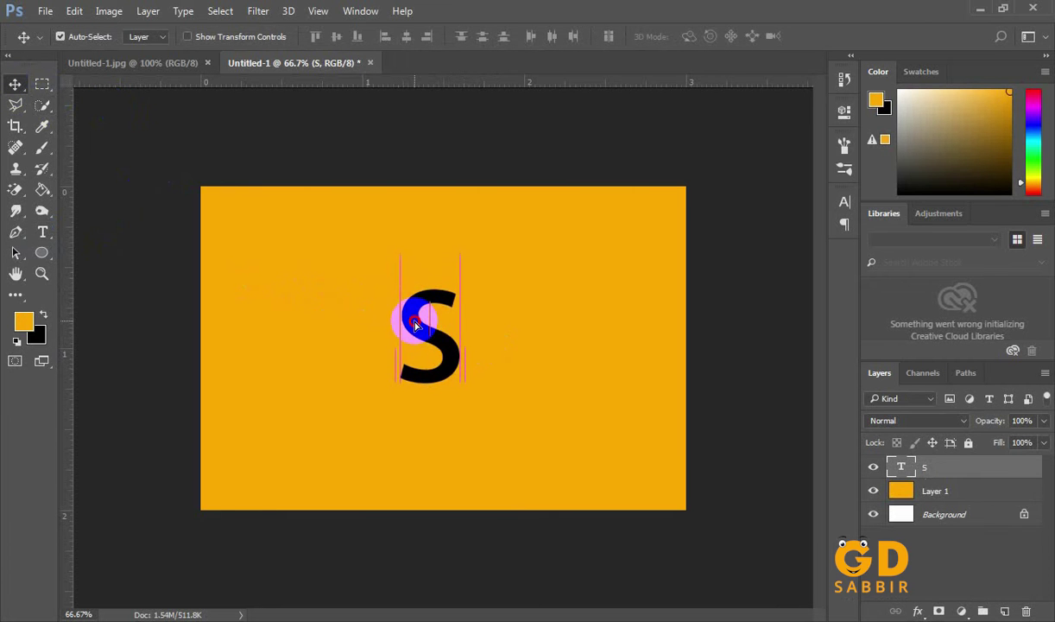
Step: Draw a 326 px Ellipse 1 circle around the S, filled dark brown
click(979, 499)
right_click(48, 257)
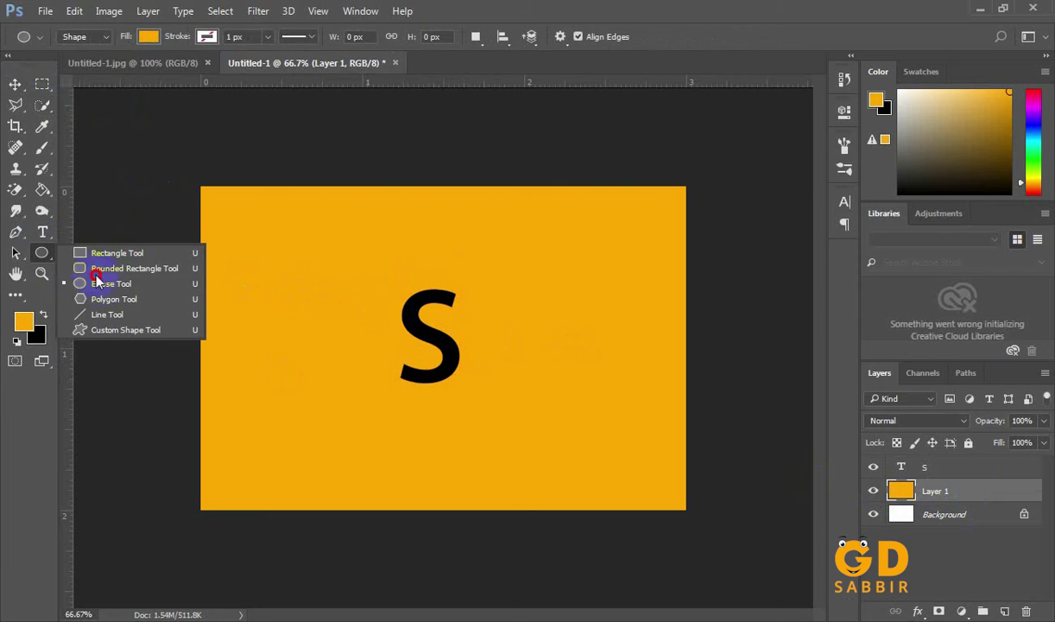
click(159, 283)
drag(327, 291, 576, 447)
click(613, 232)
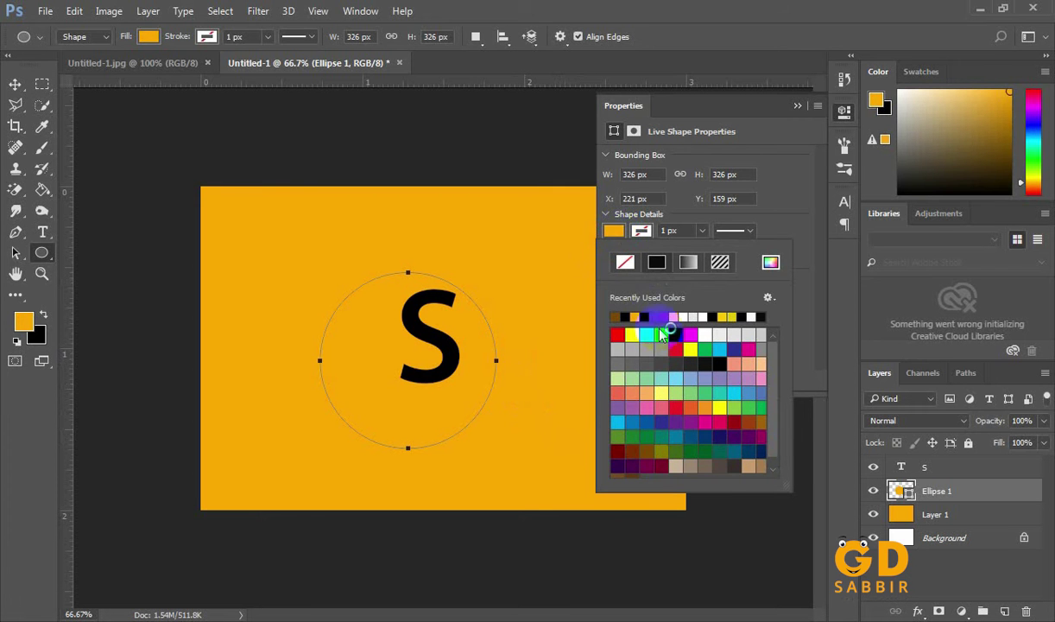
click(618, 437)
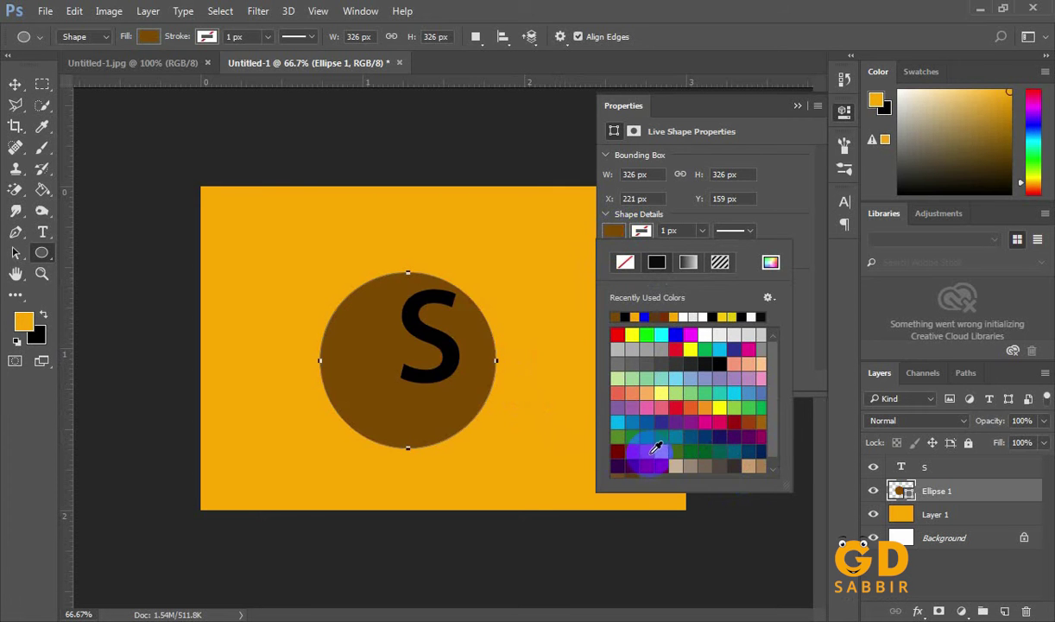
click(15, 83)
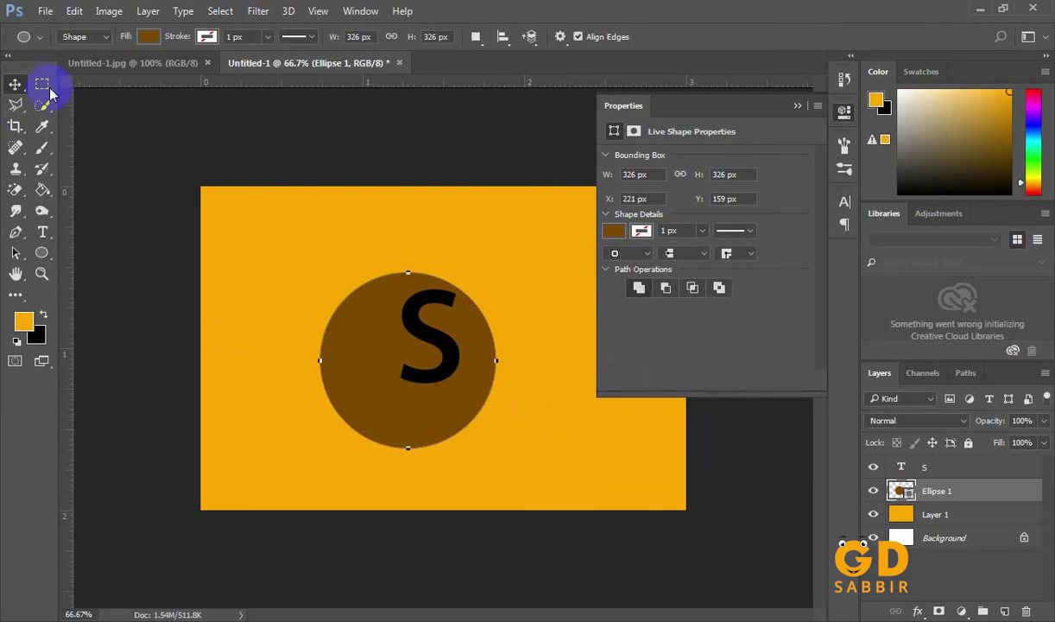
click(797, 105)
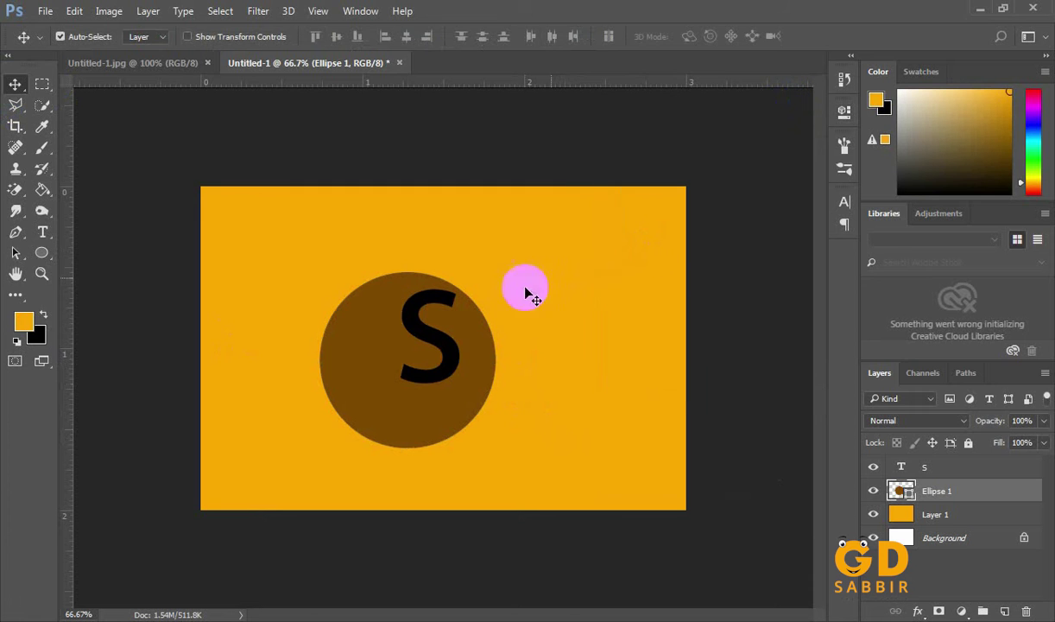
Step: Centre the brown circle horizontally and vertically on the orange canvas
shift+click(942, 516)
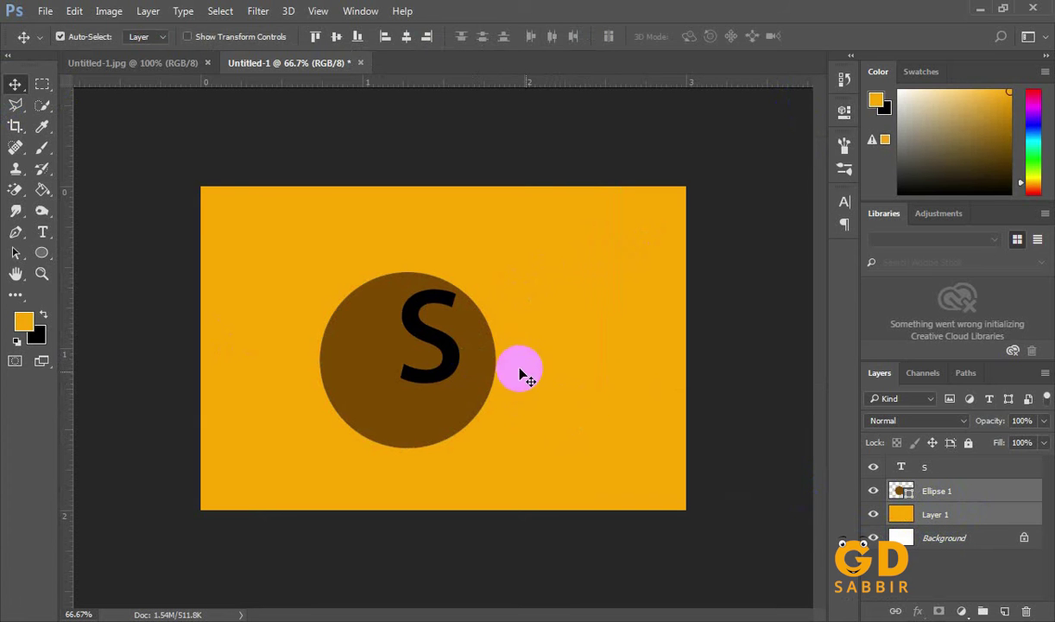
click(336, 36)
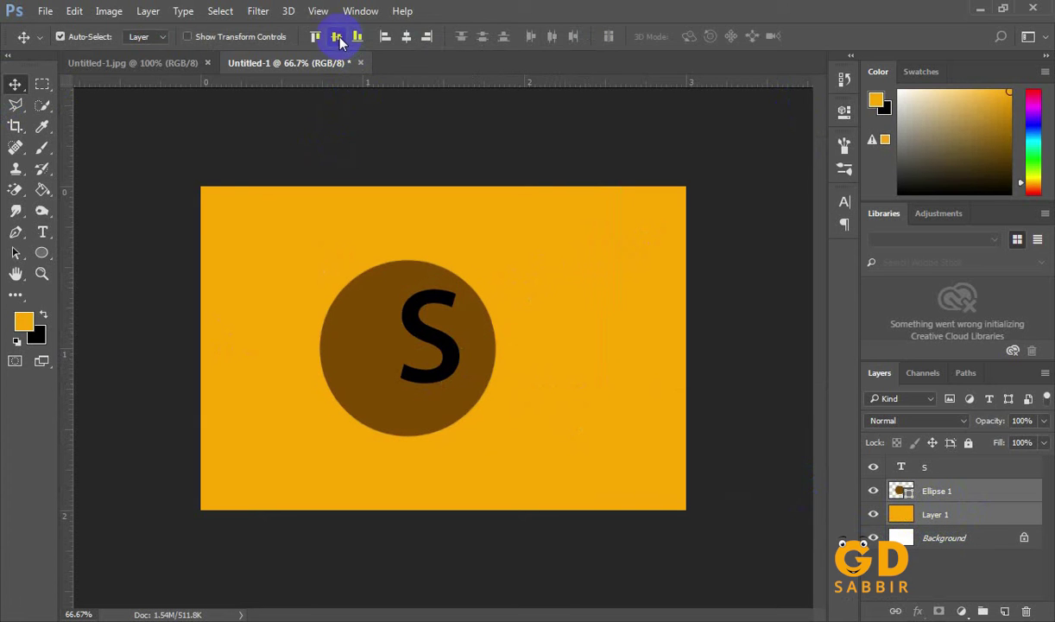
click(406, 37)
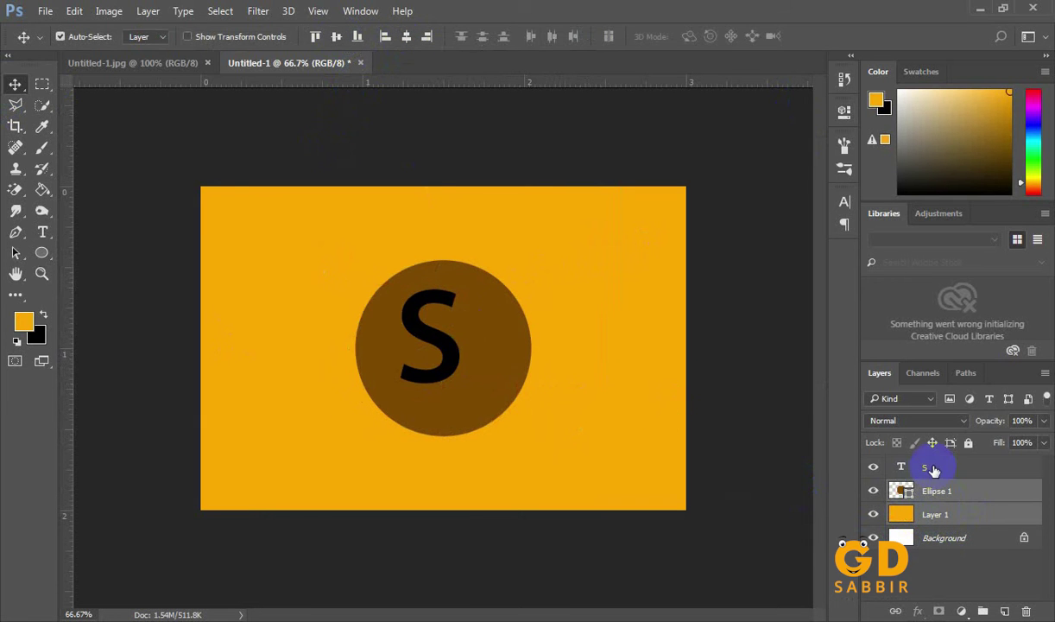
Step: Centre the S within the circle and view the logo at 100%
click(933, 468)
ctrl+click(933, 491)
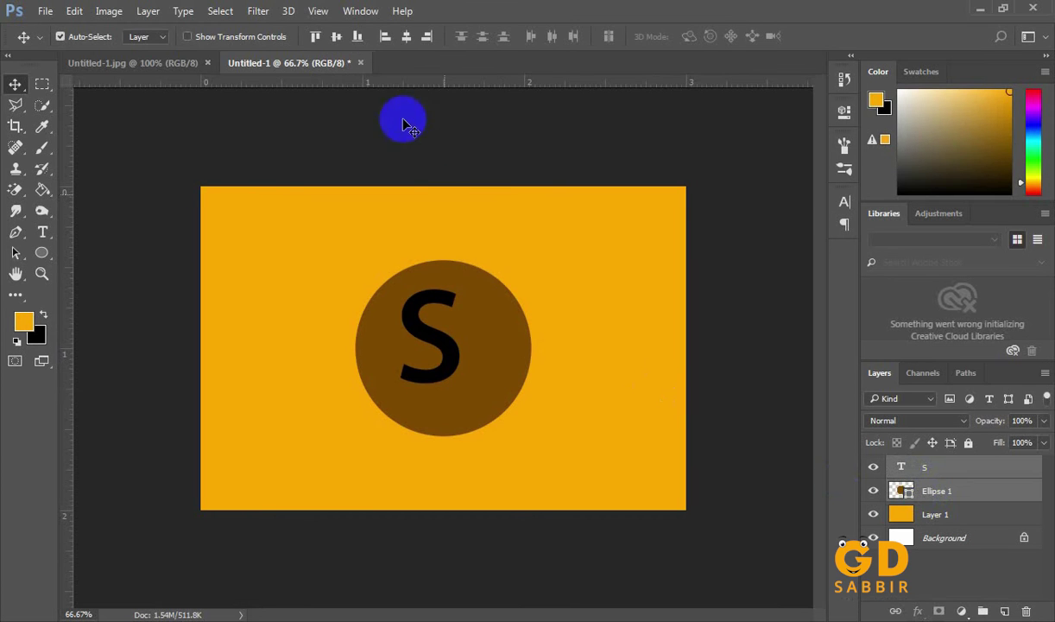
click(406, 36)
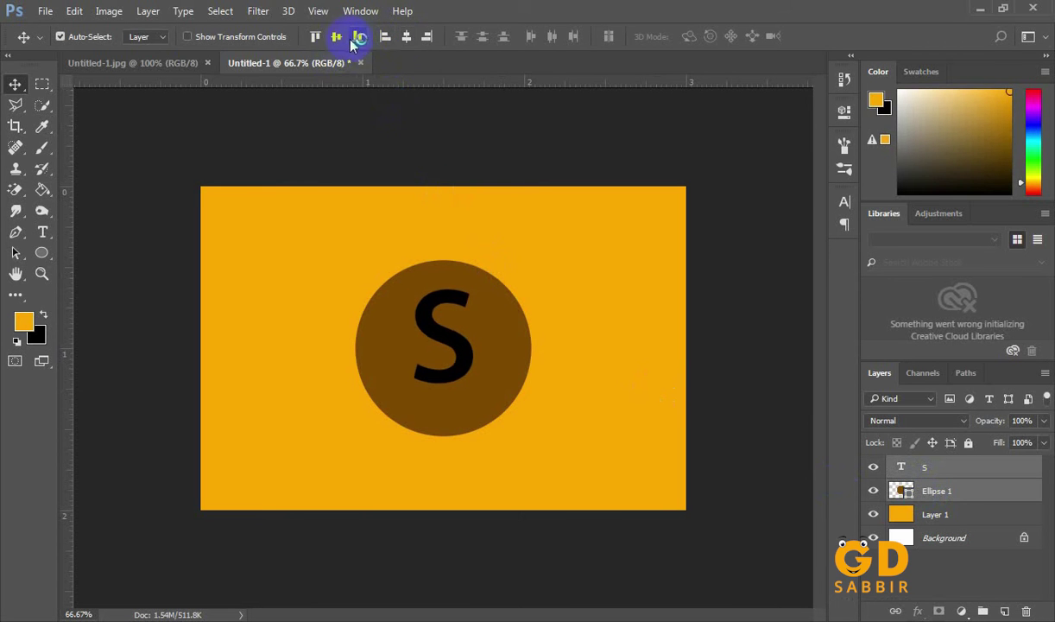
click(335, 39)
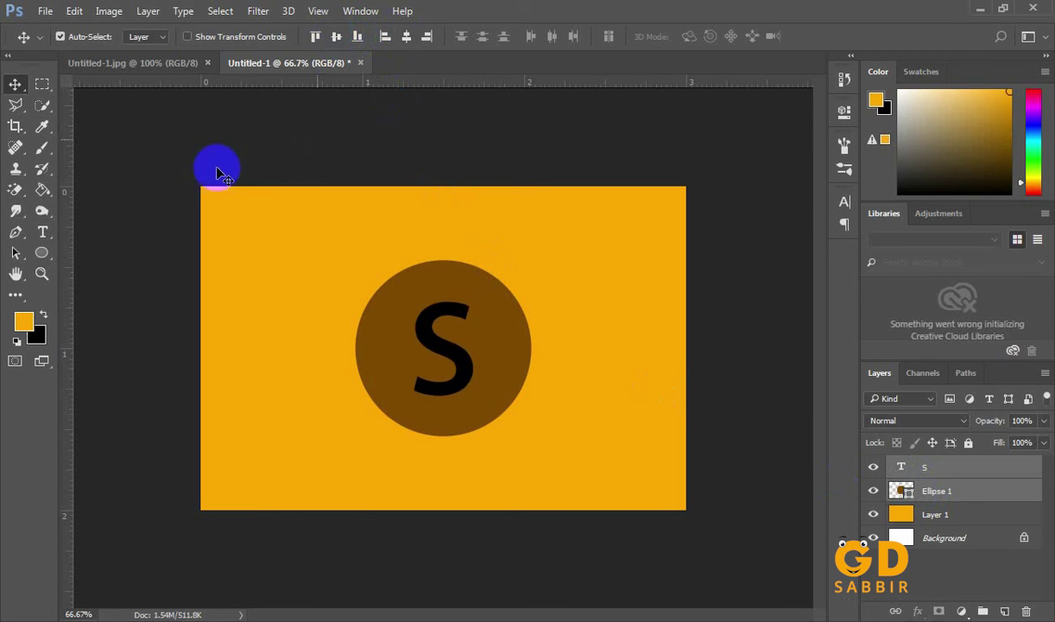
click(10, 86)
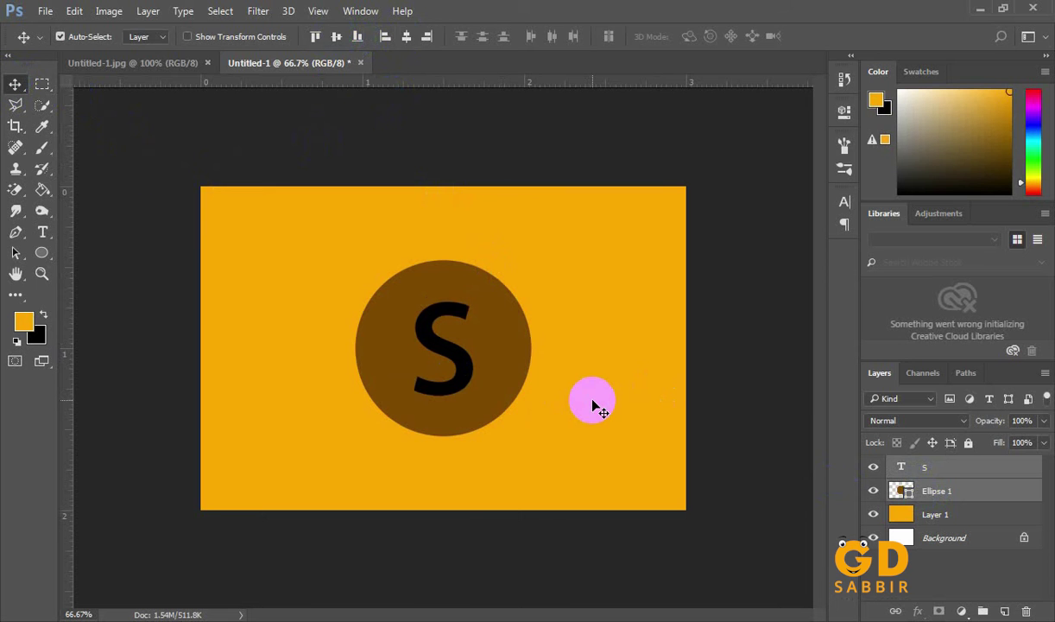
key(ctrl+1)
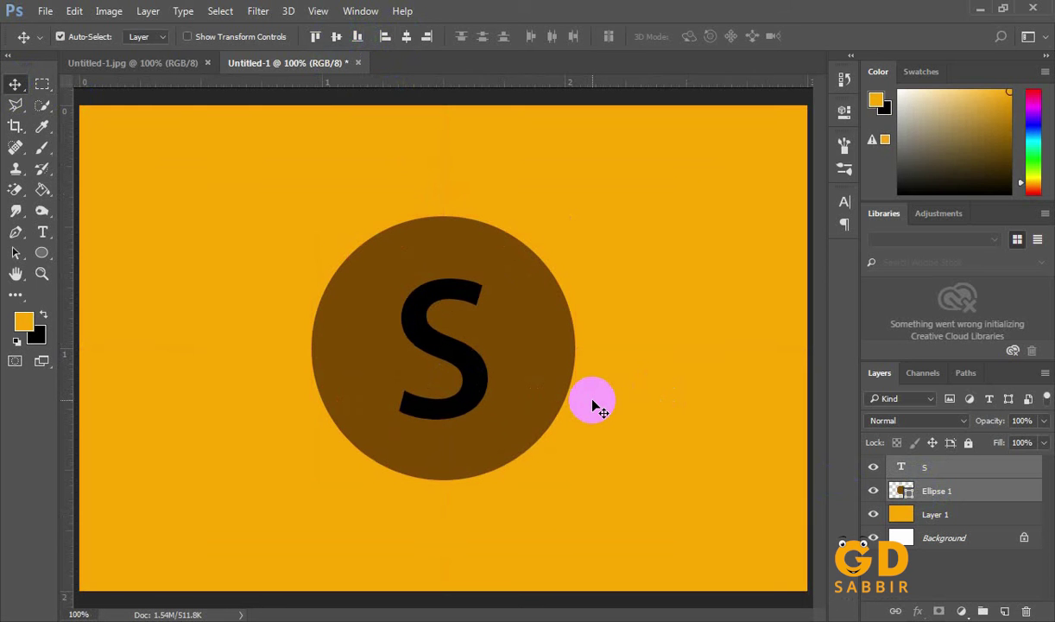
Step: Add an empty Layer 2 above the S and polygon-lasso a diagonal shadow toward the lower right
click(961, 469)
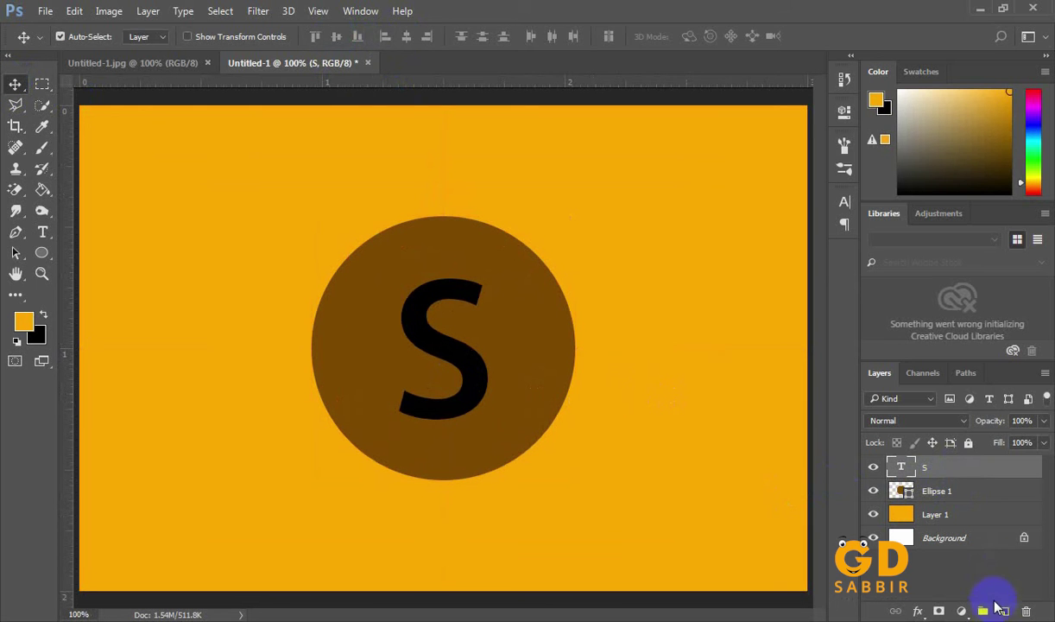
click(1006, 611)
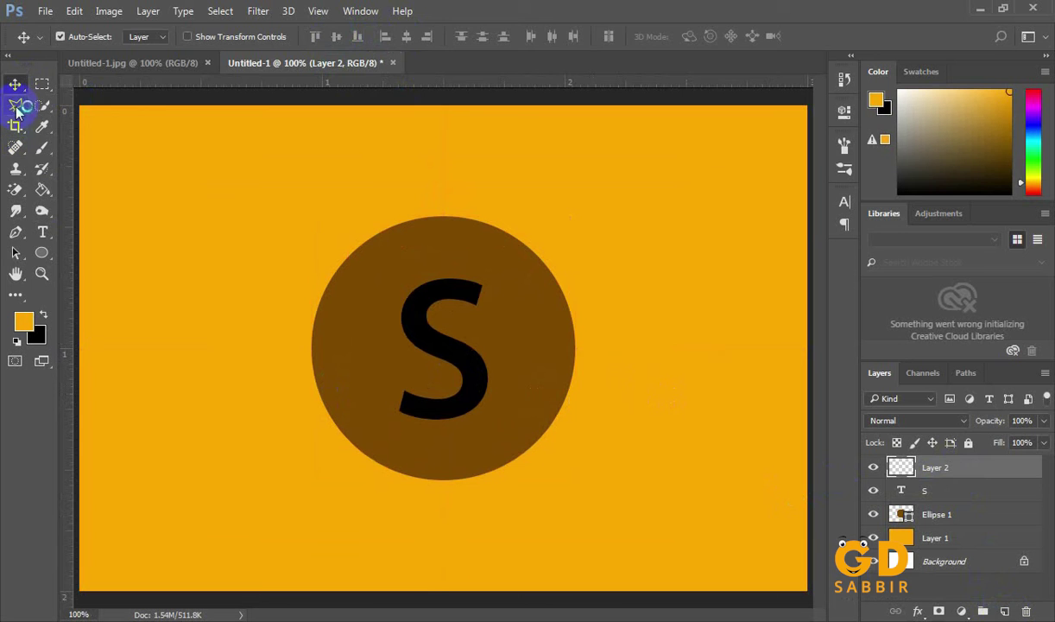
drag(17, 109, 64, 125)
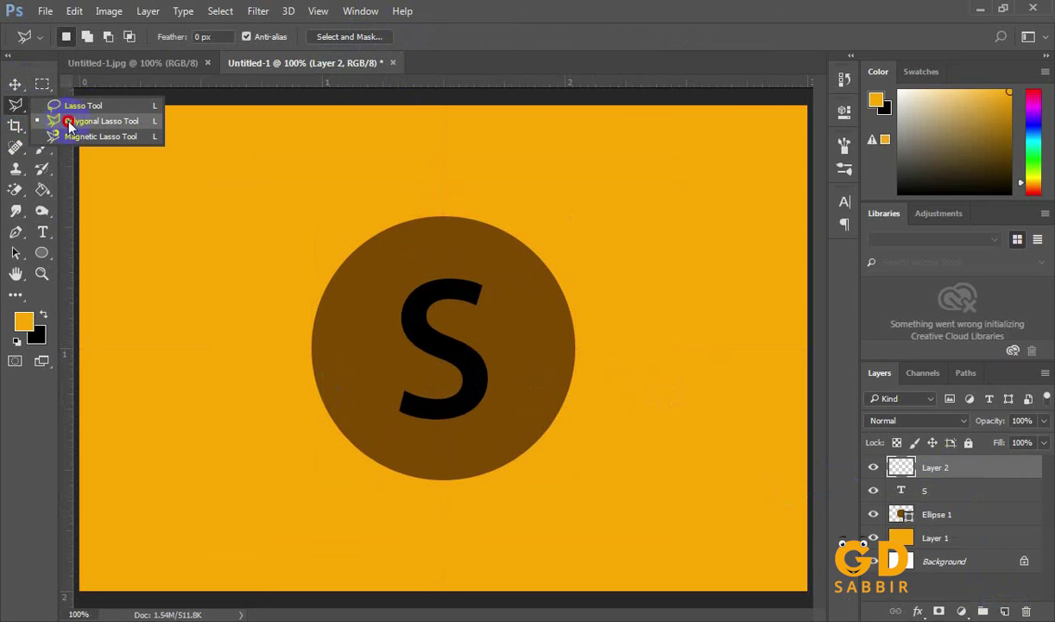
click(69, 126)
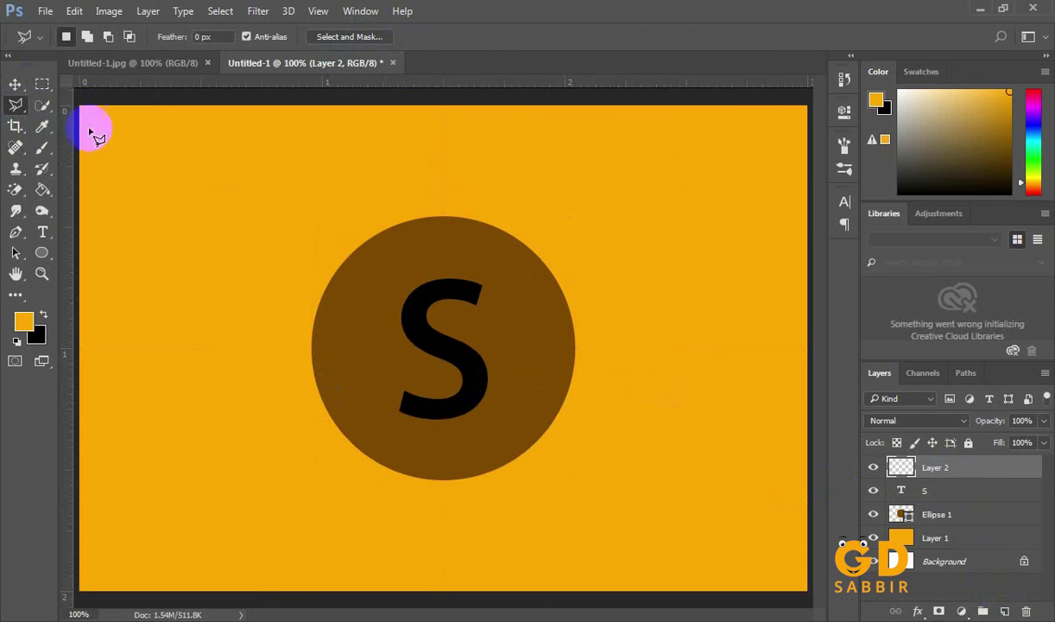
click(482, 287)
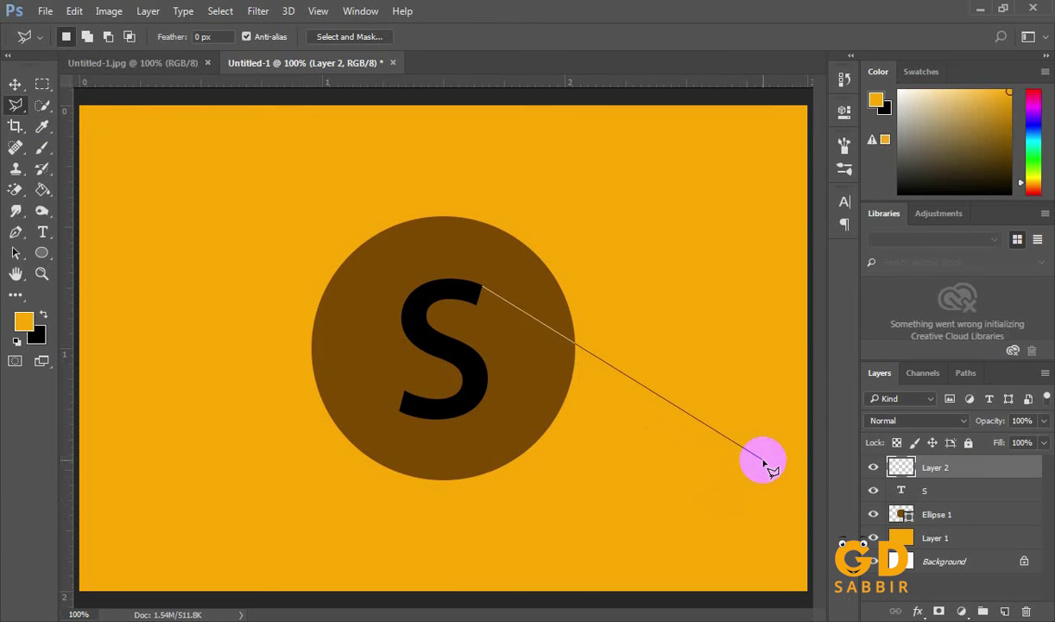
click(768, 453)
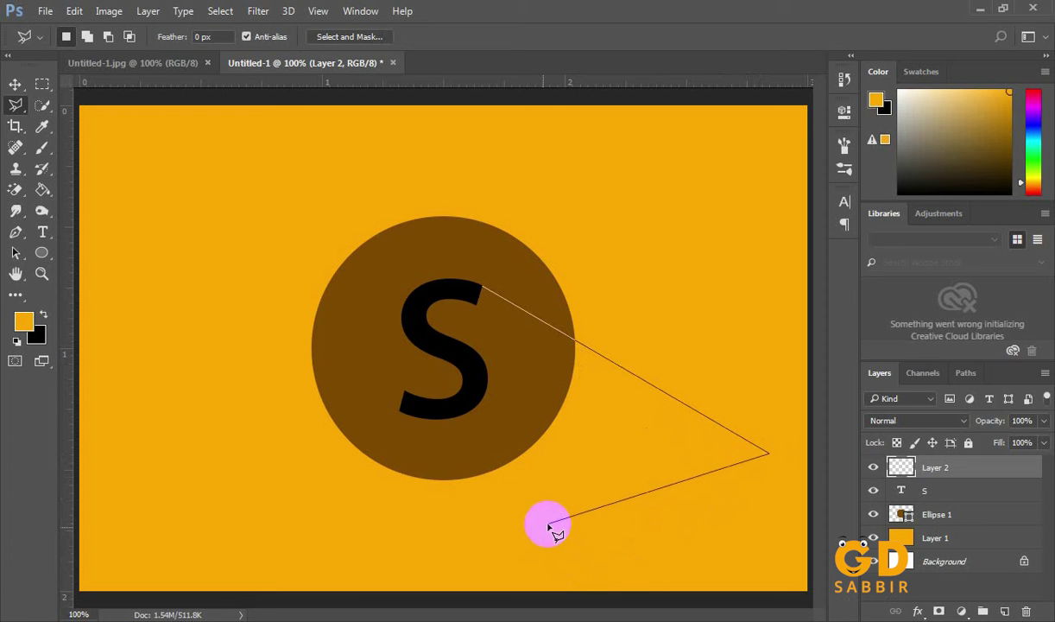
click(547, 521)
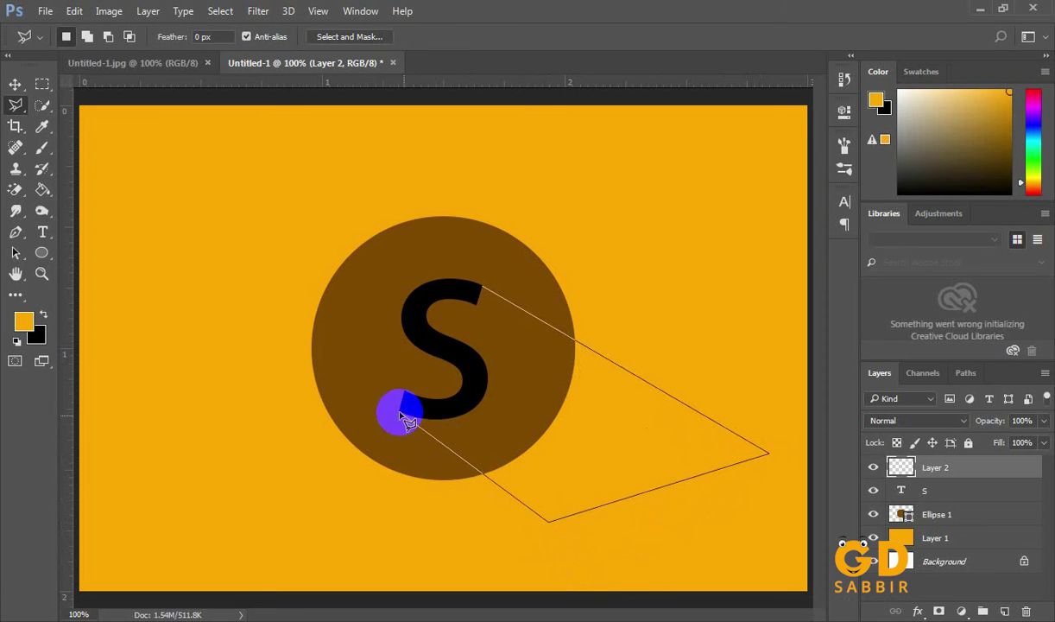
click(401, 413)
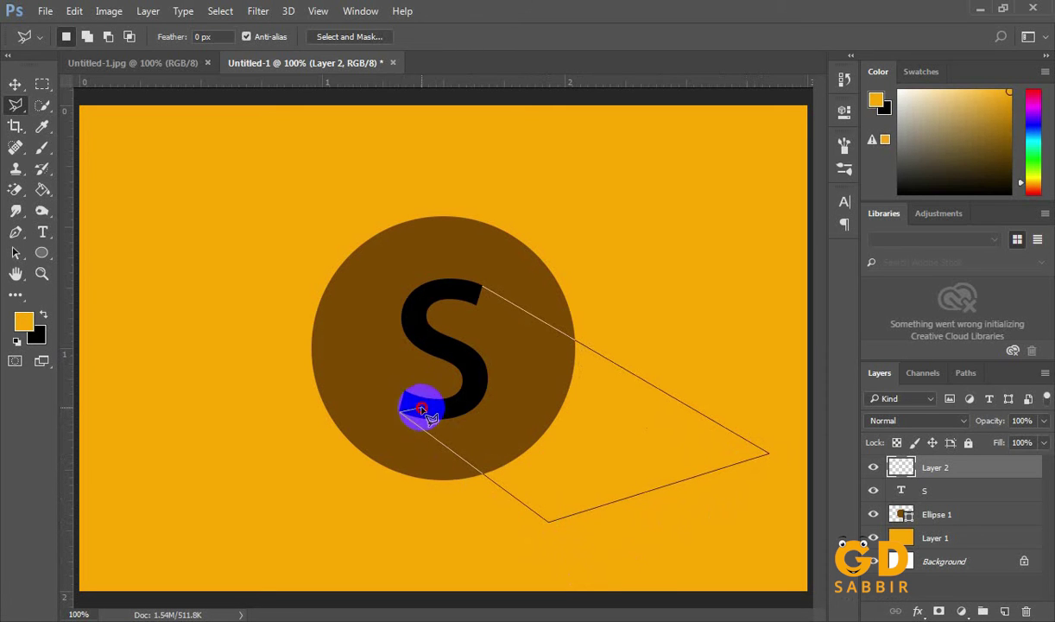
mouse_move(424, 412)
mouse_down()
mouse_move(459, 397)
mouse_move(467, 365)
mouse_move(418, 316)
mouse_move(417, 292)
mouse_move(476, 283)
mouse_move(507, 292)
mouse_up()
Step: Fill the shadow selection with a dark-to-transparent gradient running toward the lower right
click(16, 84)
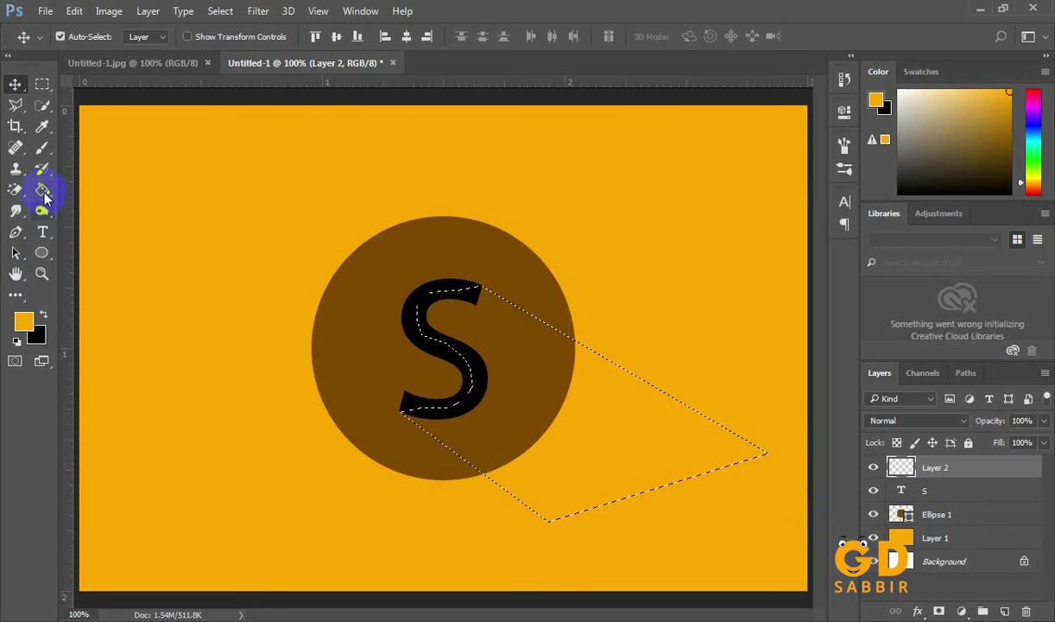
drag(45, 197, 103, 189)
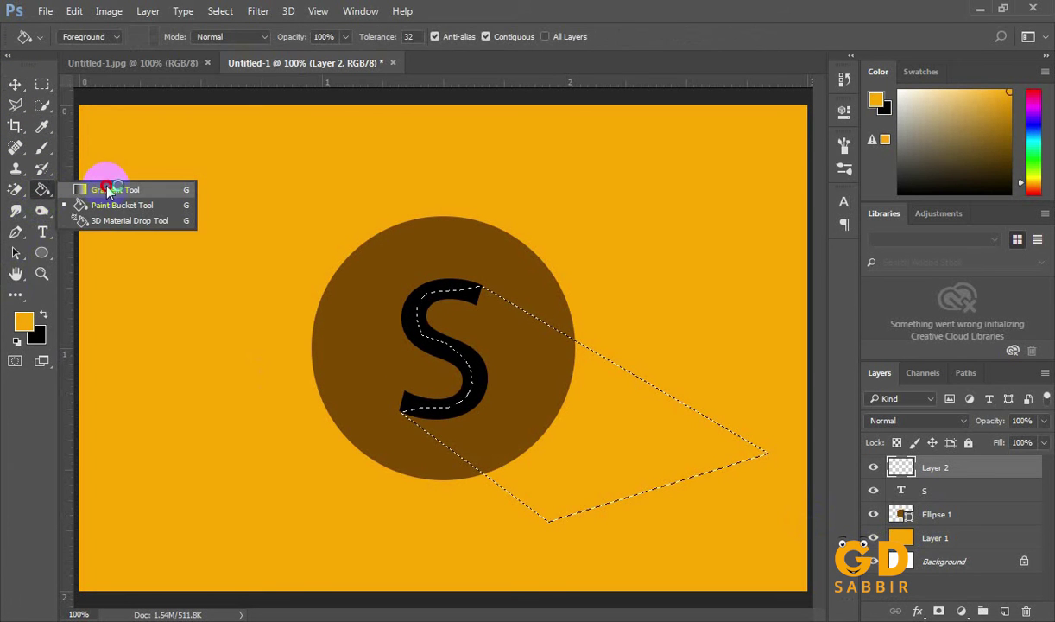
click(108, 191)
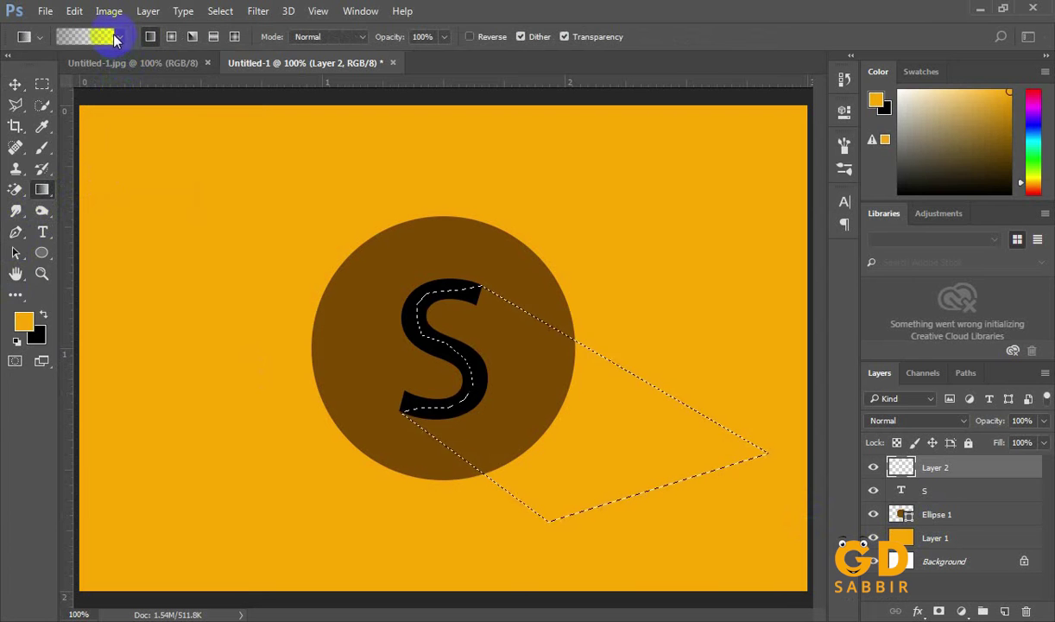
click(117, 37)
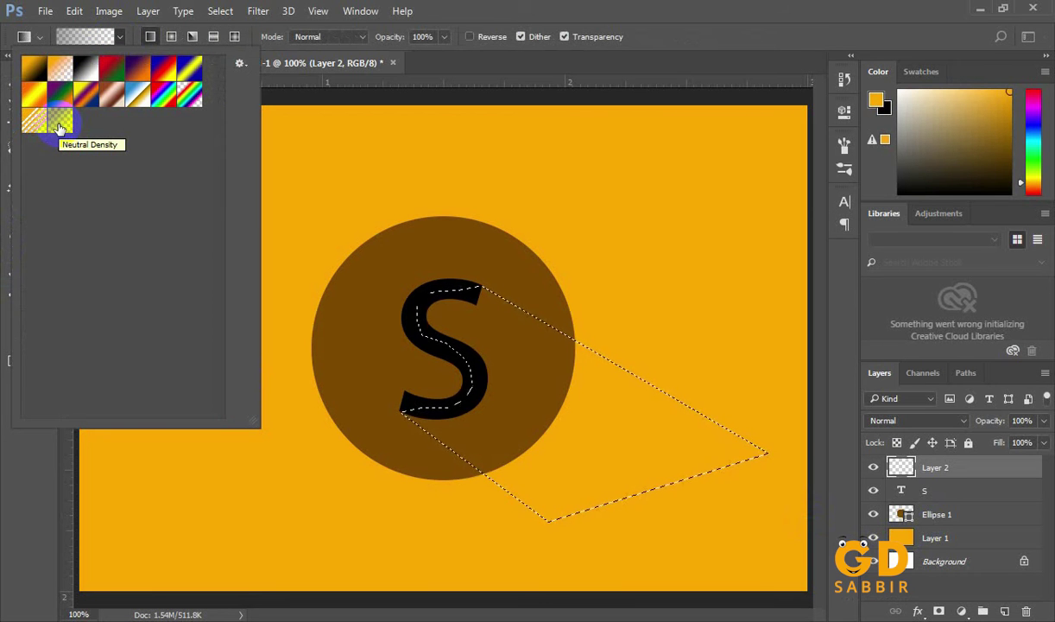
click(415, 299)
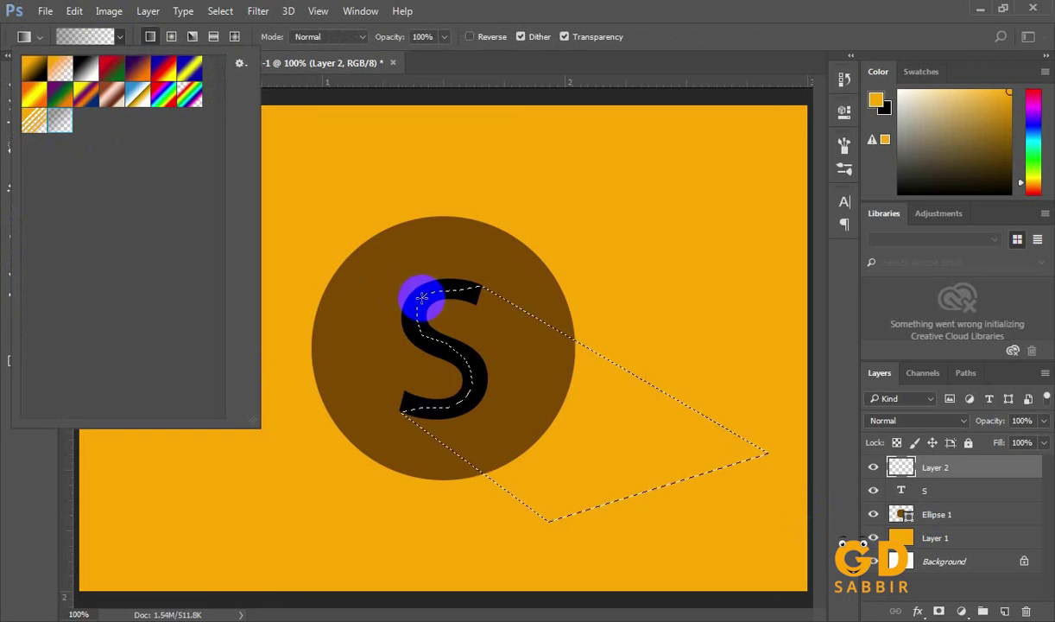
drag(421, 297, 633, 455)
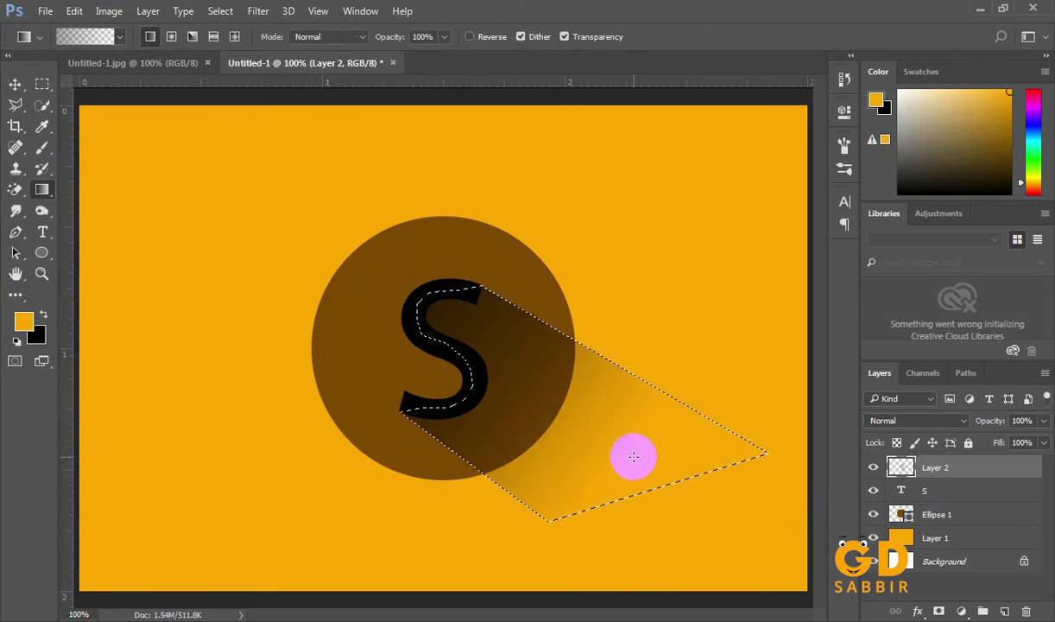
Step: Deselect and move Layer 2 below the S text layer, above Ellipse 1
click(15, 84)
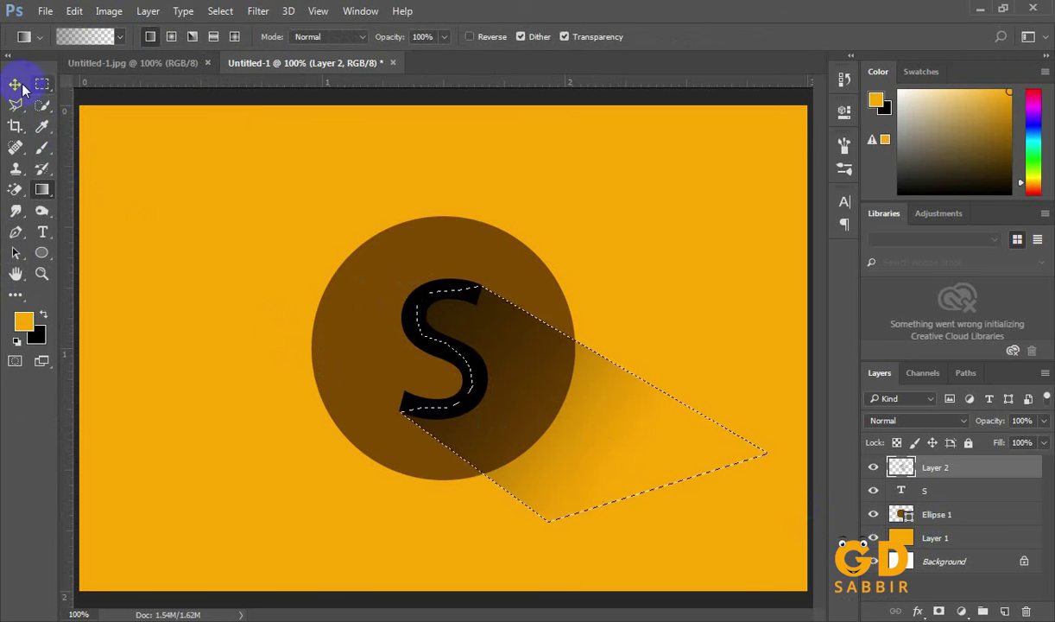
click(221, 11)
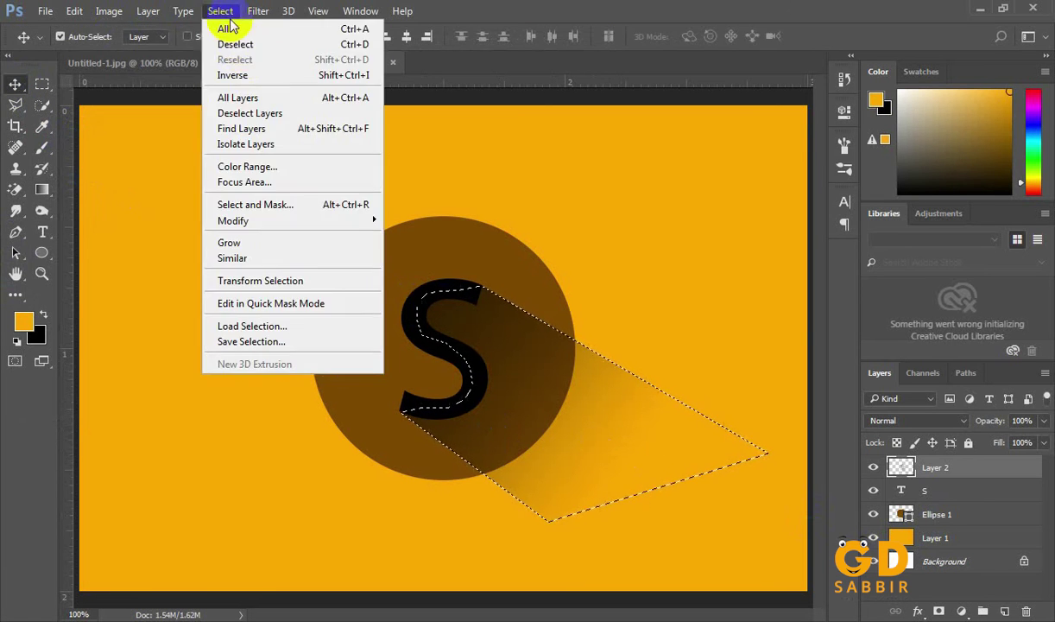
click(247, 44)
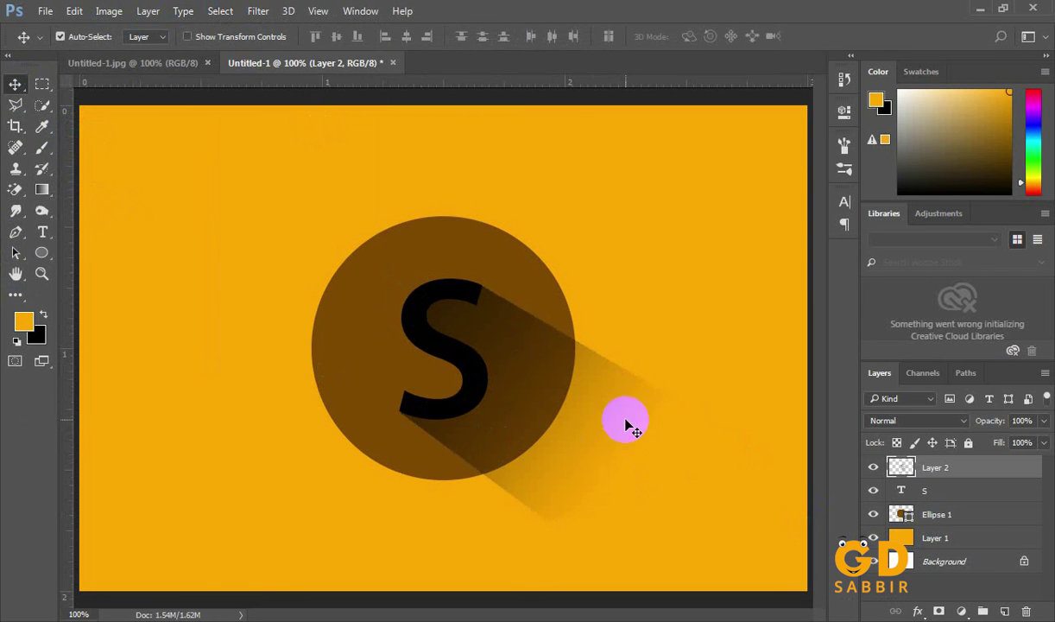
click(924, 503)
drag(971, 475, 973, 502)
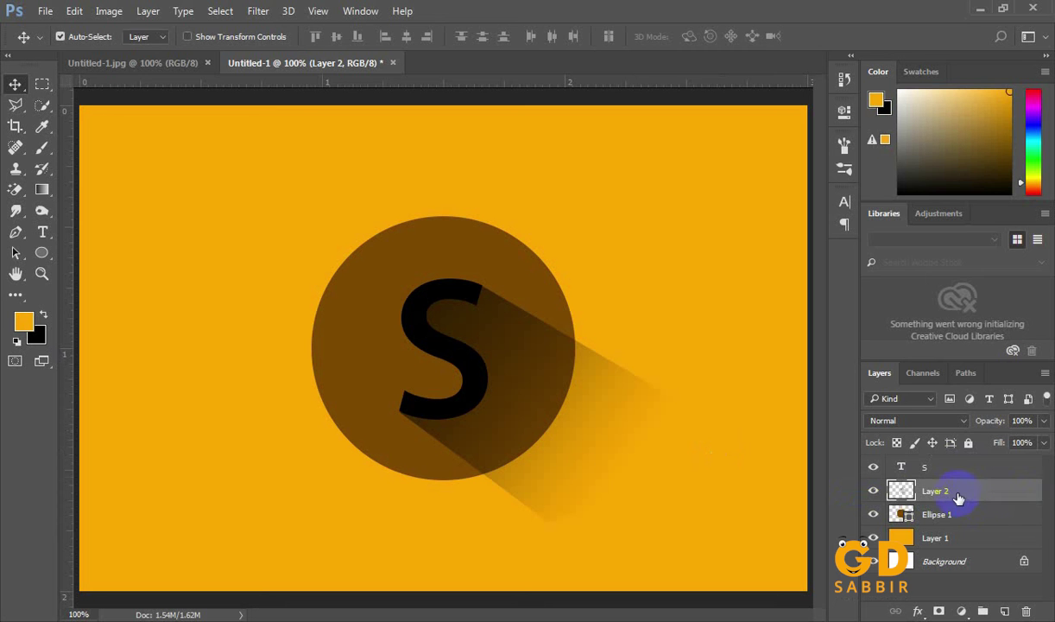
Step: Rename Layer 2 to 'gradient' and make it a clipping mask on Ellipse 1
double_click(947, 492)
text(gradient)
right_click(1011, 493)
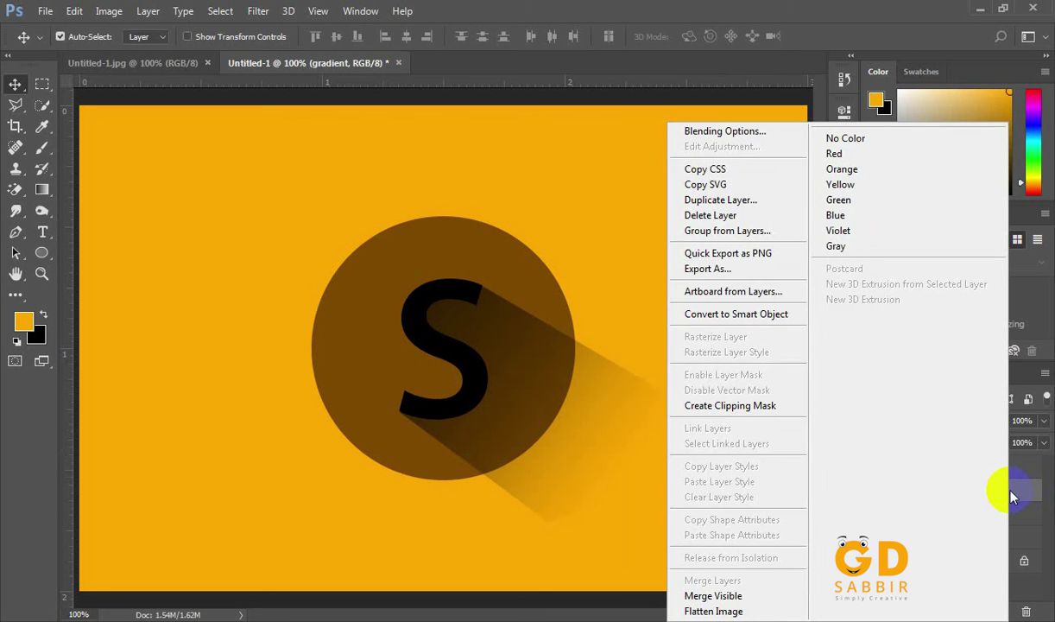
click(771, 406)
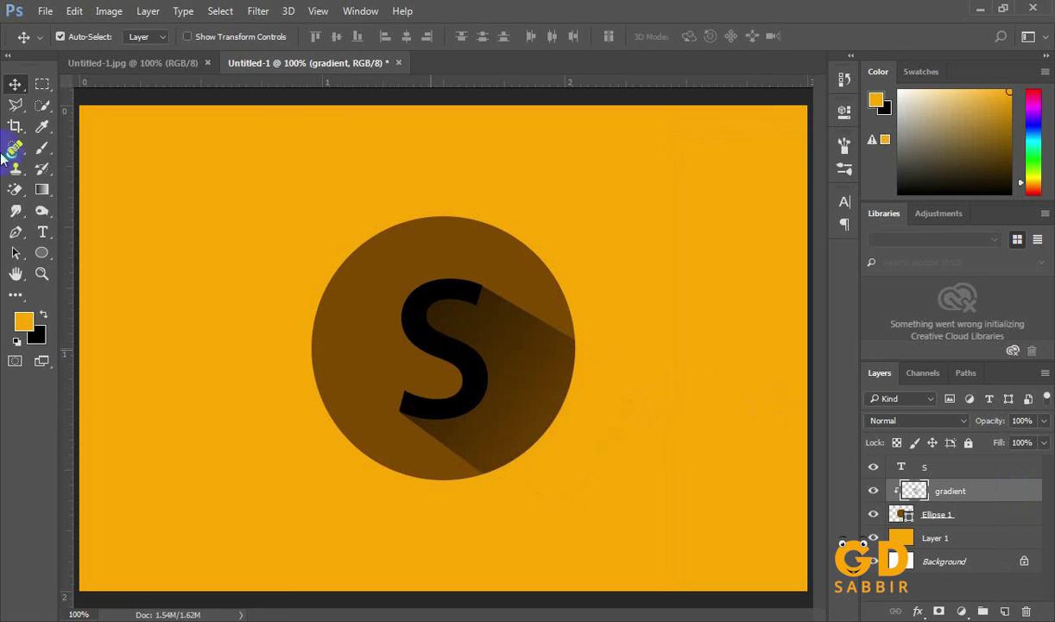
click(13, 85)
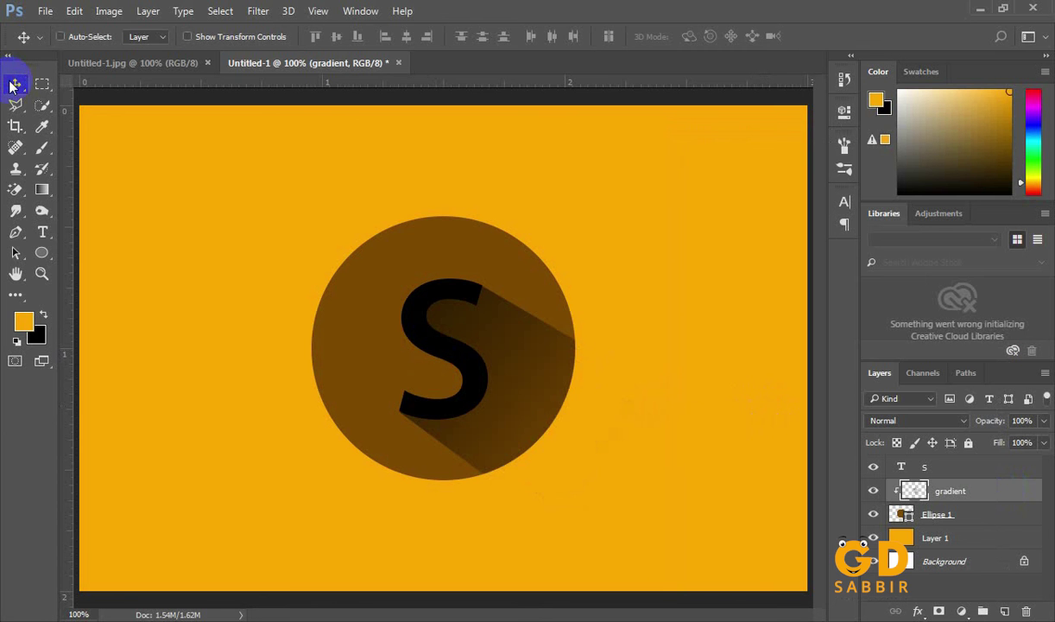
Step: Zoom out and compare the long-shadow logo with reference Untitled-1.jpg, ending back on Untitled-1
key(ctrl+minus)
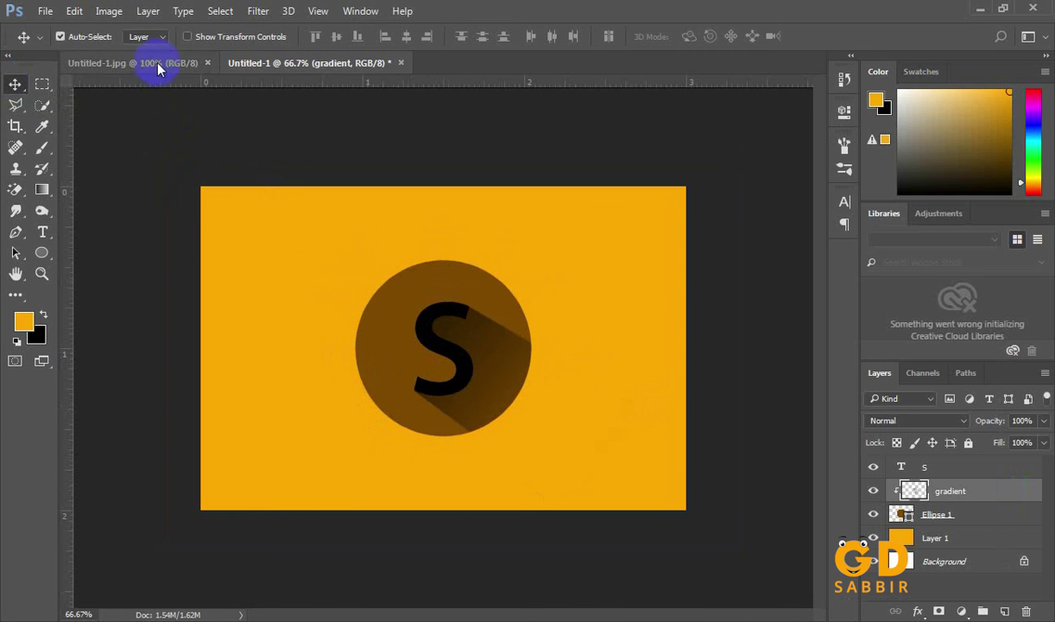
click(158, 68)
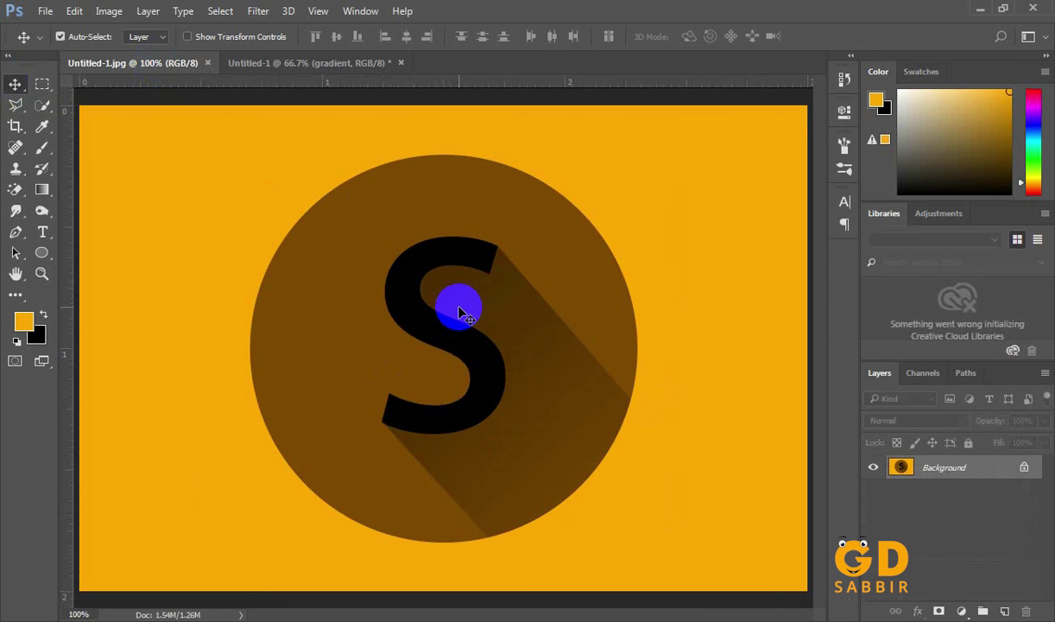
key(ctrl+minus)
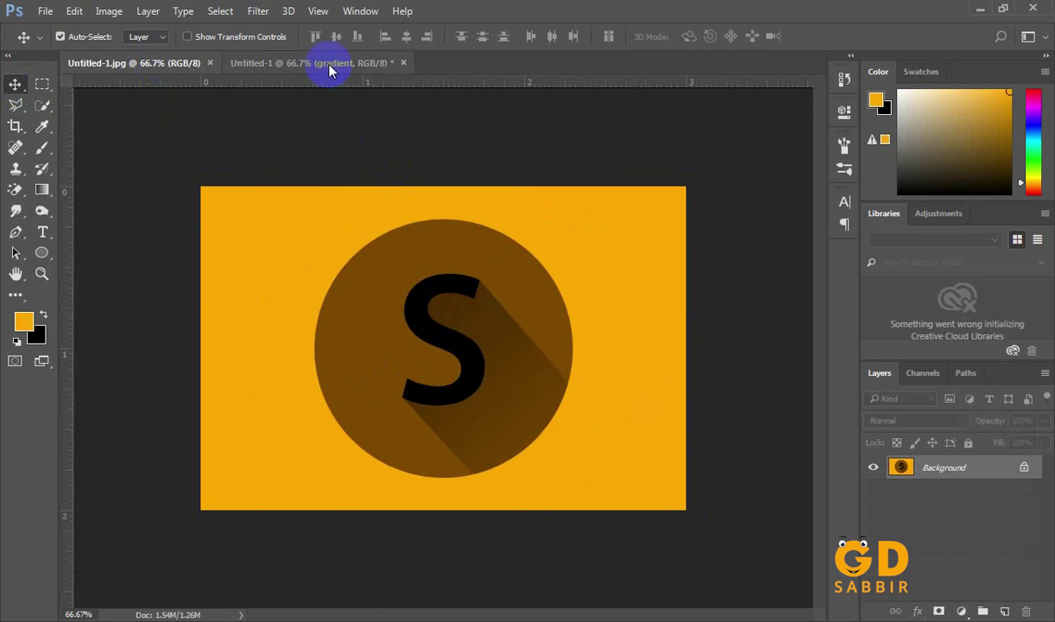
click(328, 67)
click(154, 68)
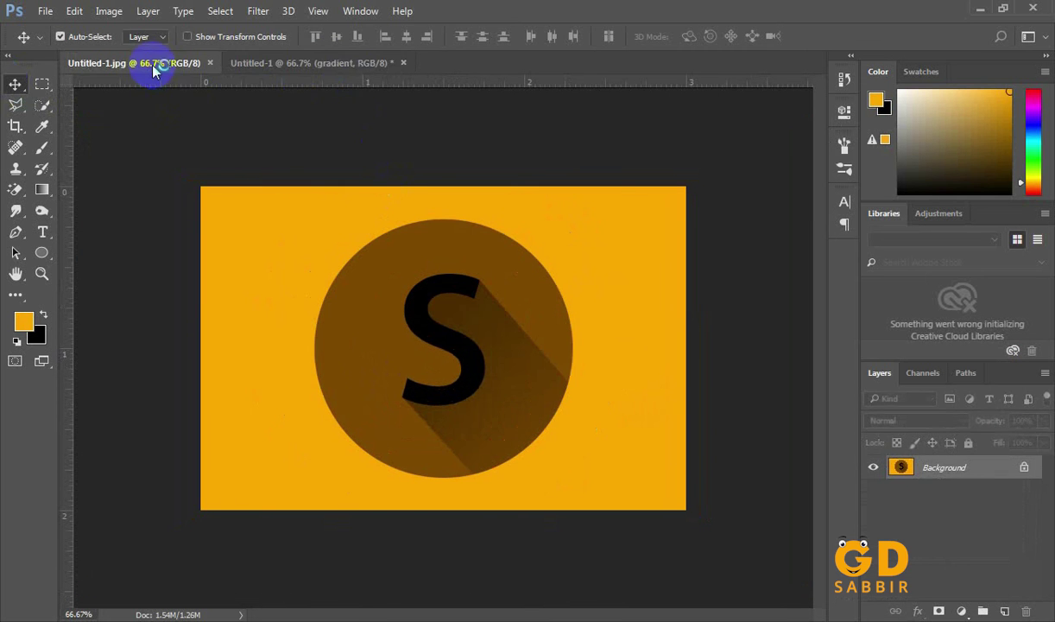
click(349, 67)
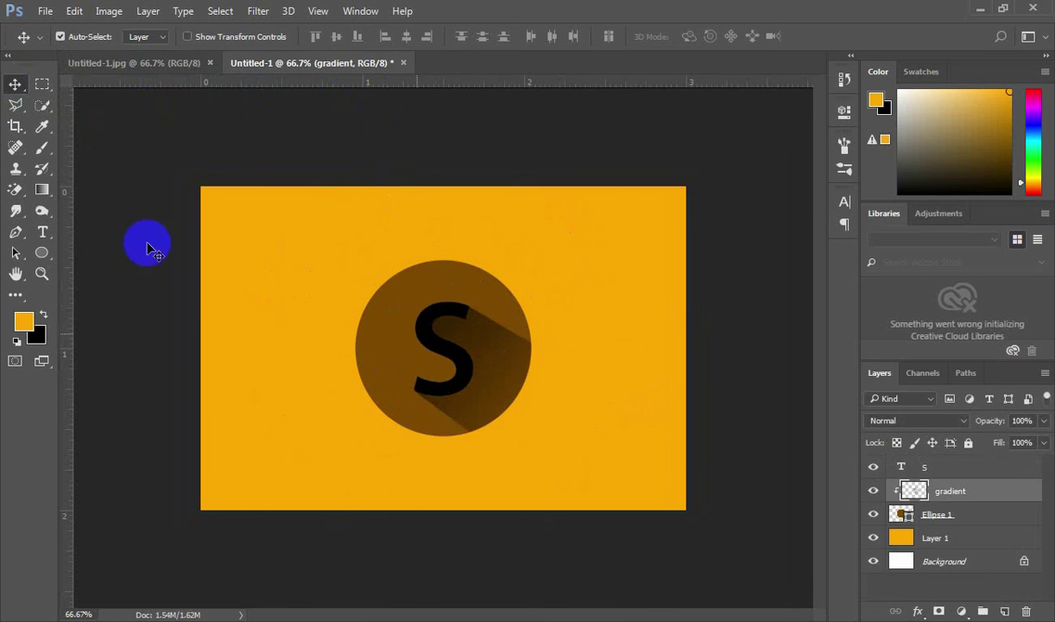